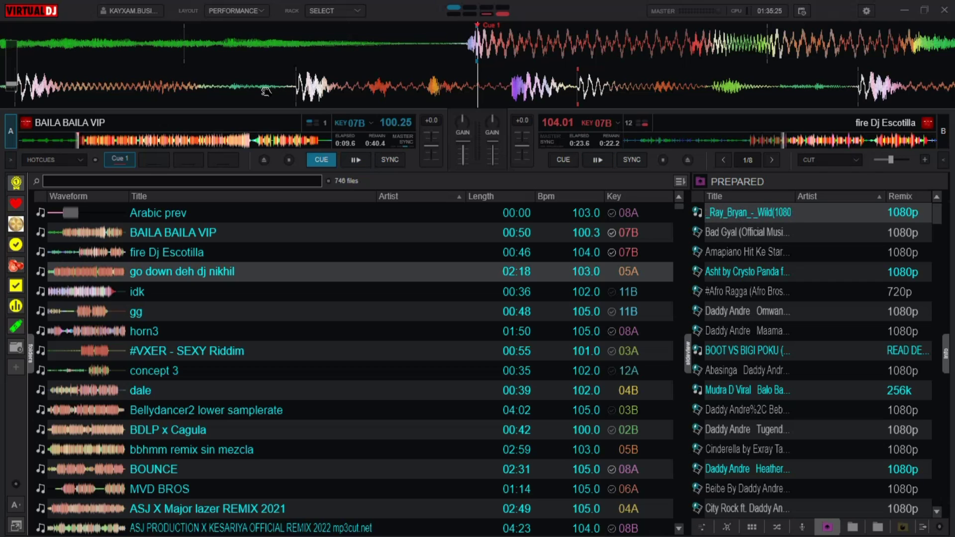
# - Open VirtualDJ's keyboard mapping settings, then close the settings window
pyautogui.click(747, 160)
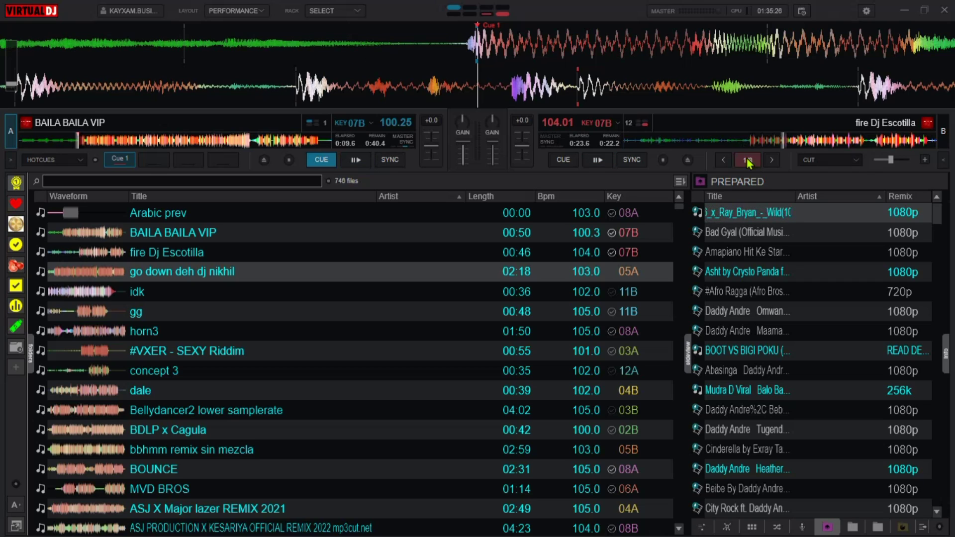
pyautogui.click(866, 10)
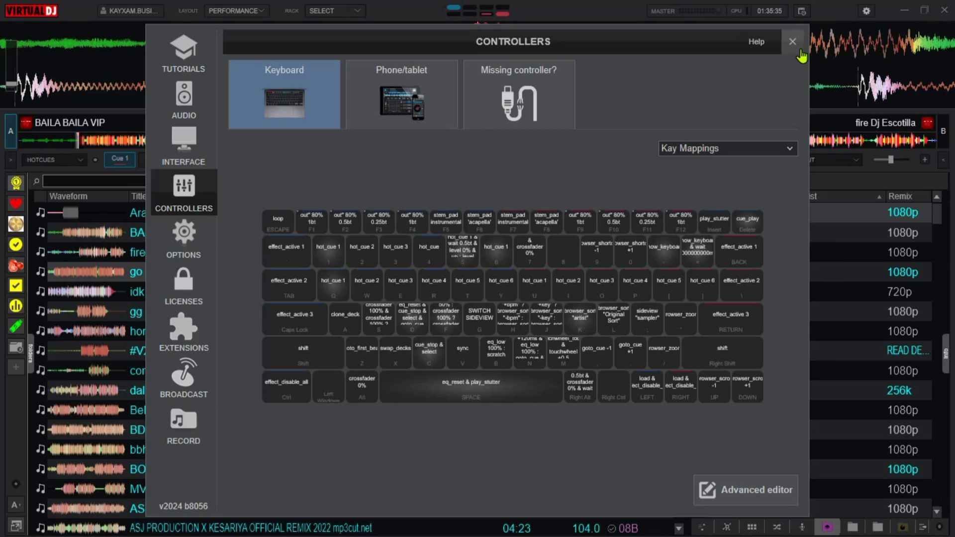
pyautogui.click(796, 46)
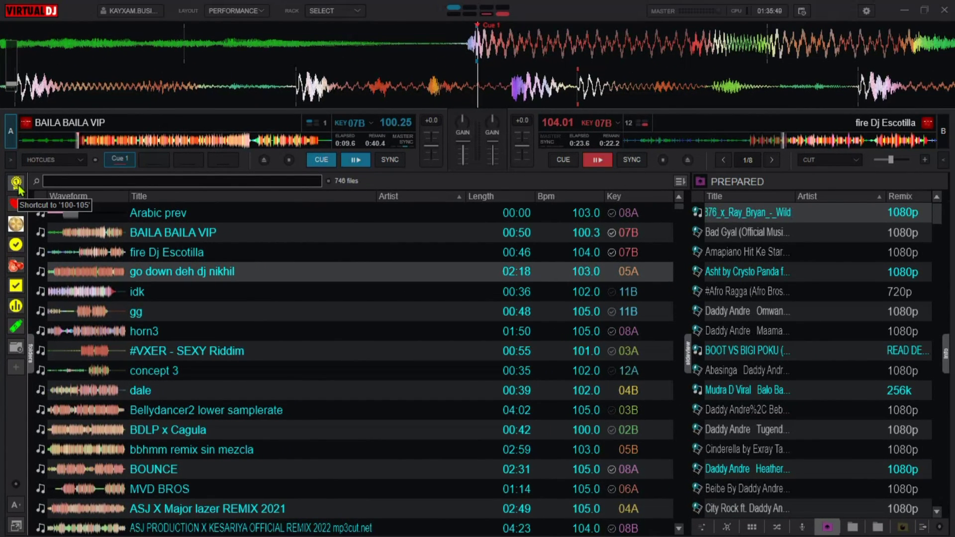
# - Step through the 105-110, 110-115 and 120 BPM folder shortcuts, ending on 100-105 BPM
pyautogui.click(15, 203)
pyautogui.click(16, 224)
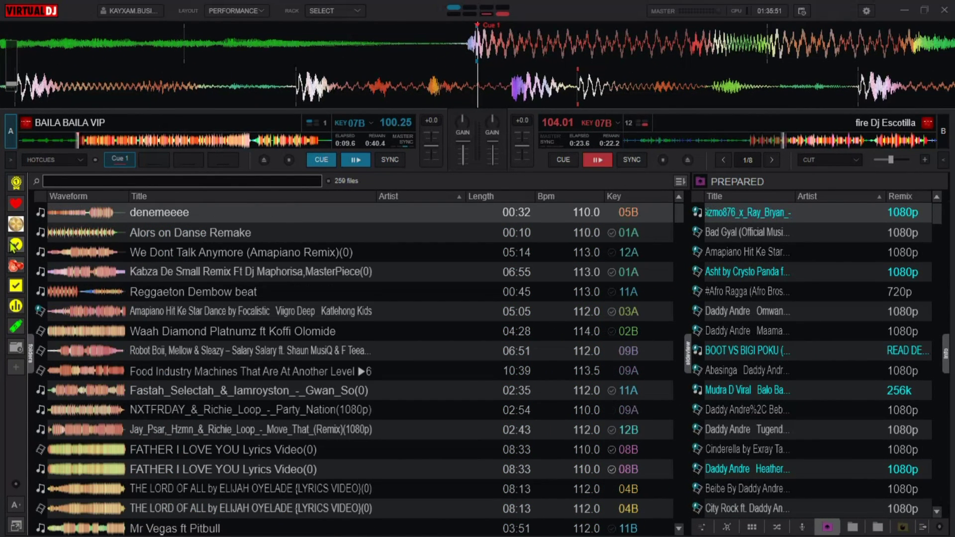
pyautogui.click(14, 245)
pyautogui.click(16, 286)
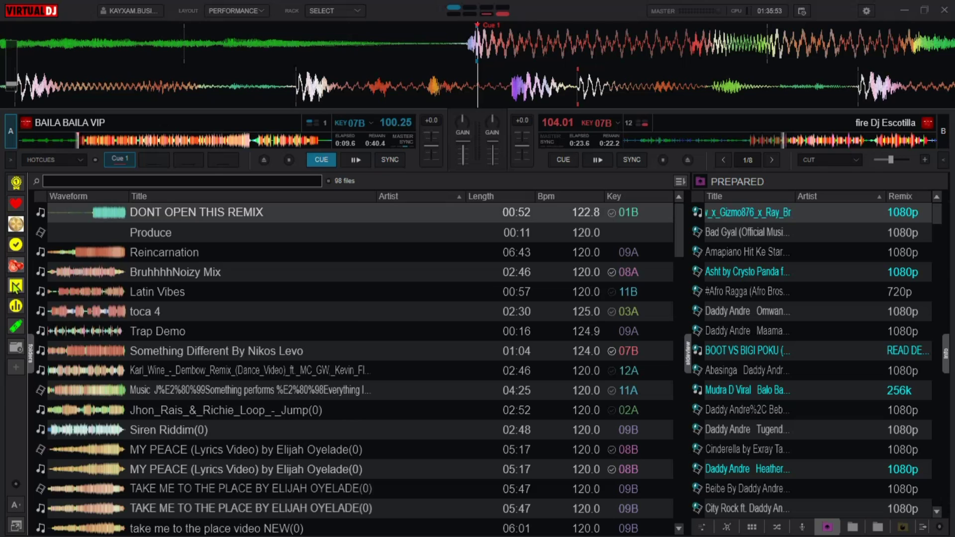
pyautogui.click(16, 183)
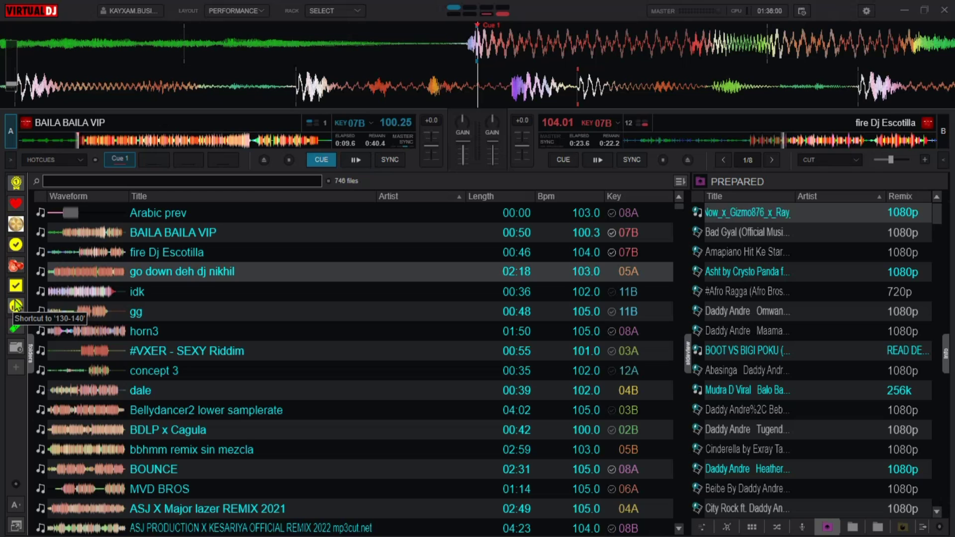
# - Browse Crates > FOLDERS, listing Official Video, Amapiano Remixes, 100-105 and 105-110 BPM tracks
pyautogui.click(29, 352)
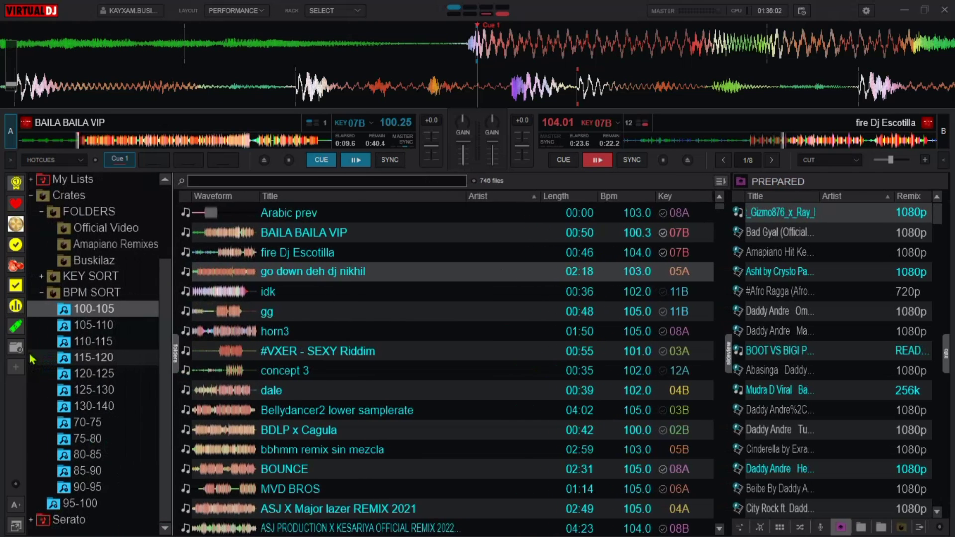
pyautogui.click(81, 198)
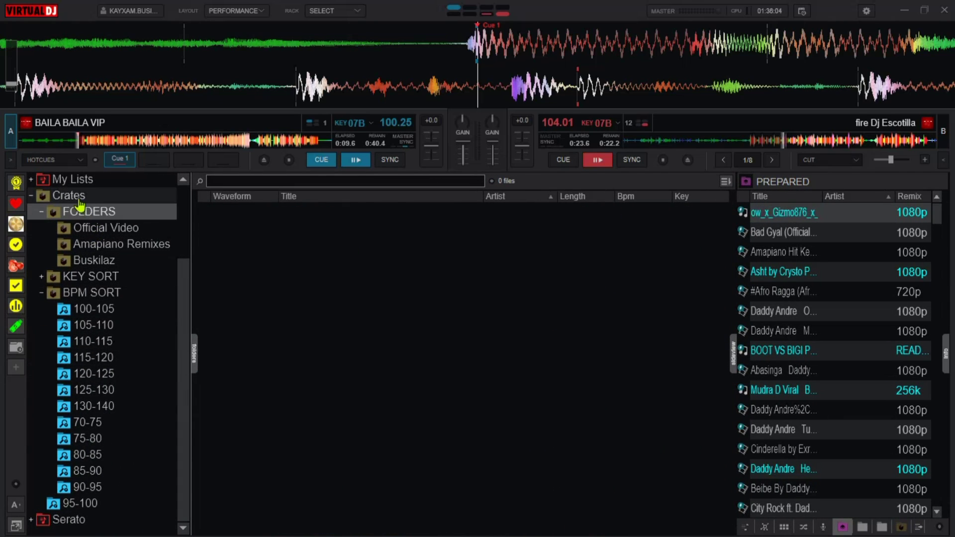
pyautogui.click(71, 212)
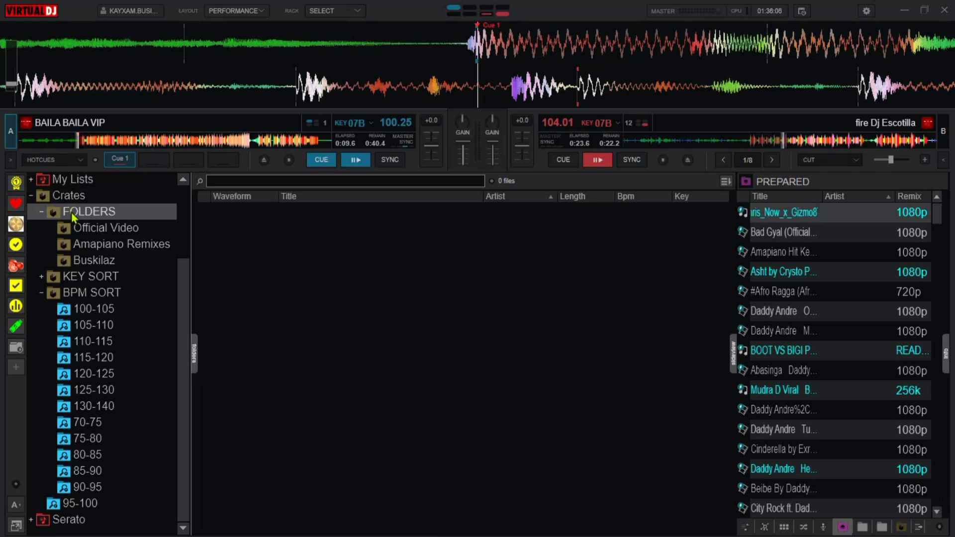
pyautogui.click(75, 228)
pyautogui.click(74, 244)
pyautogui.click(85, 309)
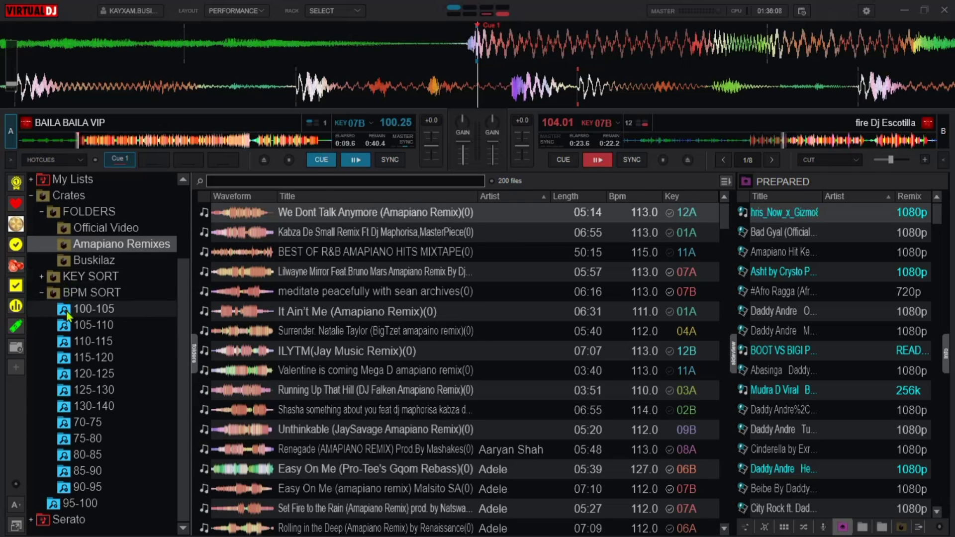
pyautogui.scroll(2, 84, 304)
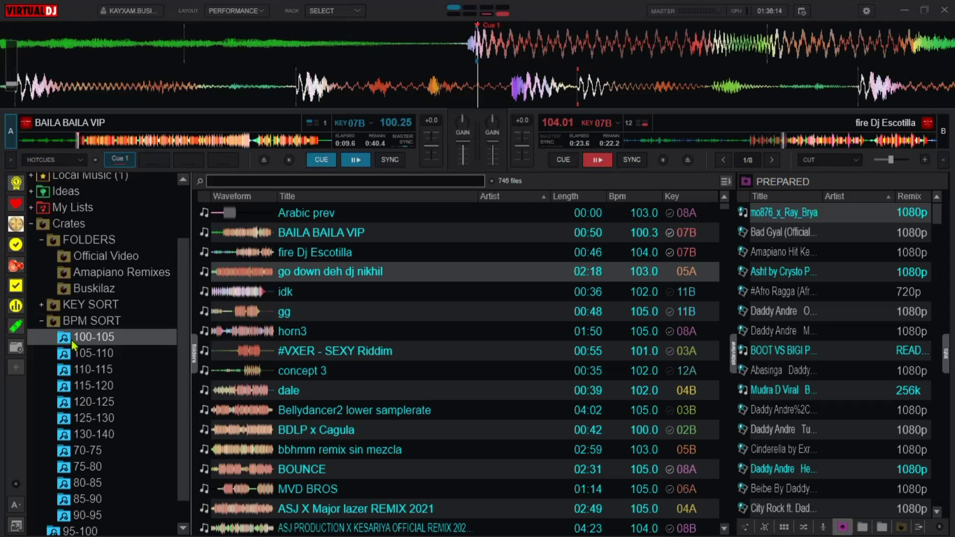
pyautogui.click(95, 351)
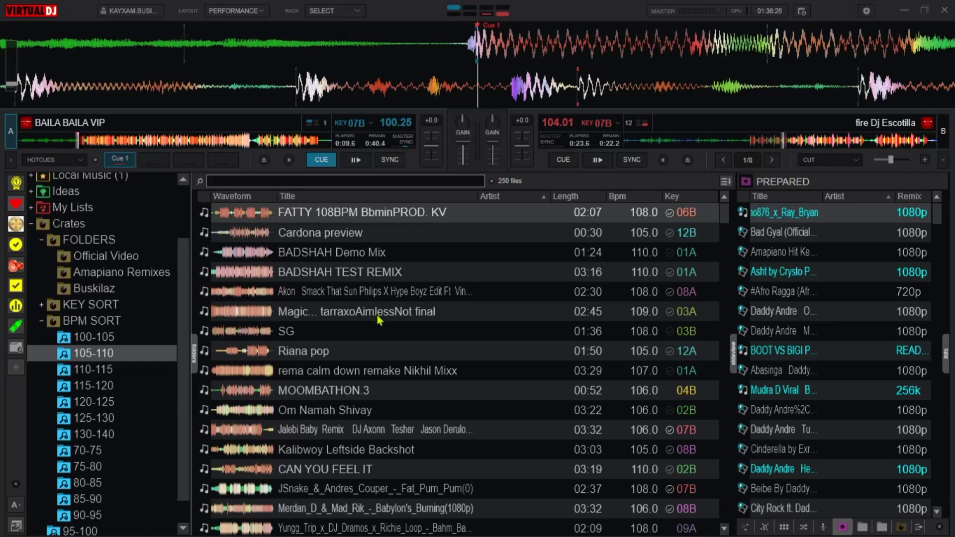
# - Settle on the 75-80 BPM folder after checking 70-75 and 80-85, and add it as a sidebar shortcut
pyautogui.click(105, 452)
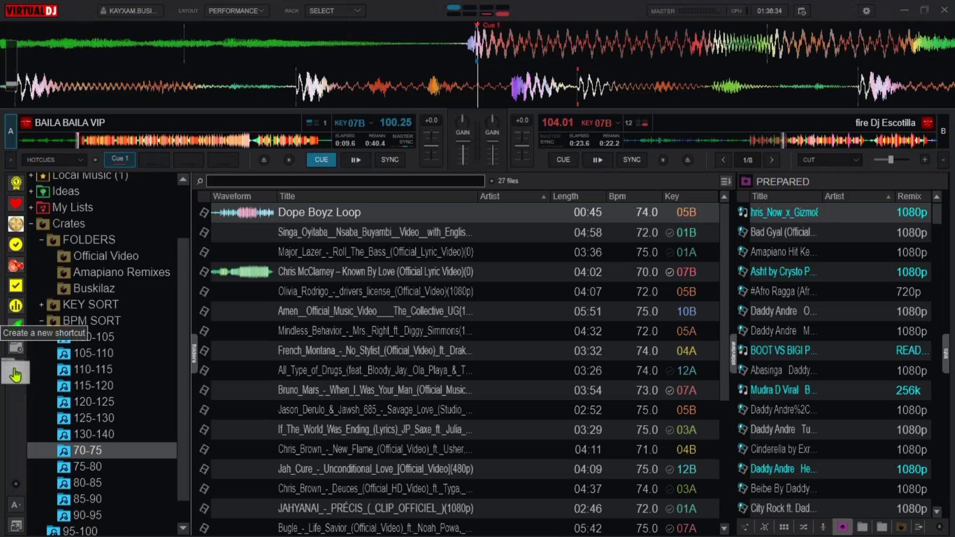
pyautogui.click(102, 467)
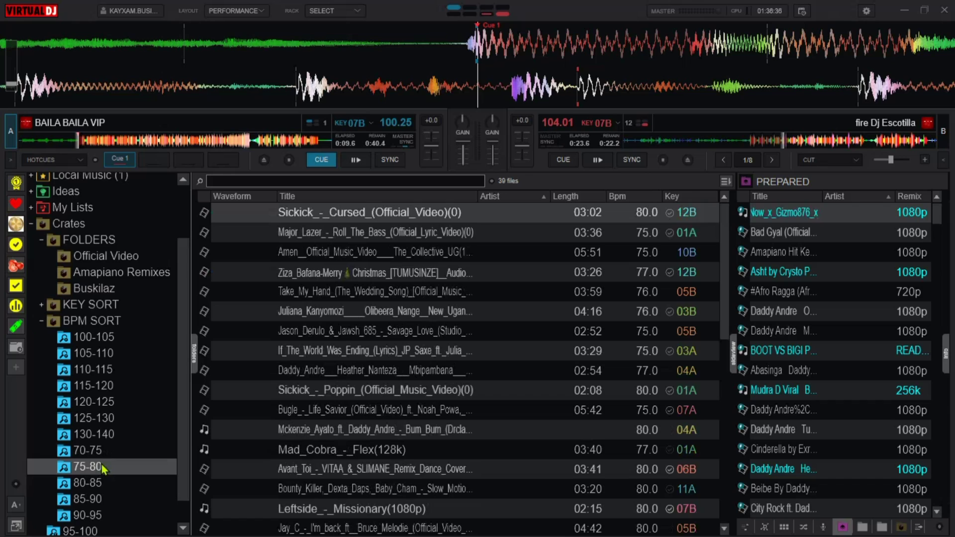
pyautogui.scroll(-1, 100, 466)
pyautogui.click(100, 455)
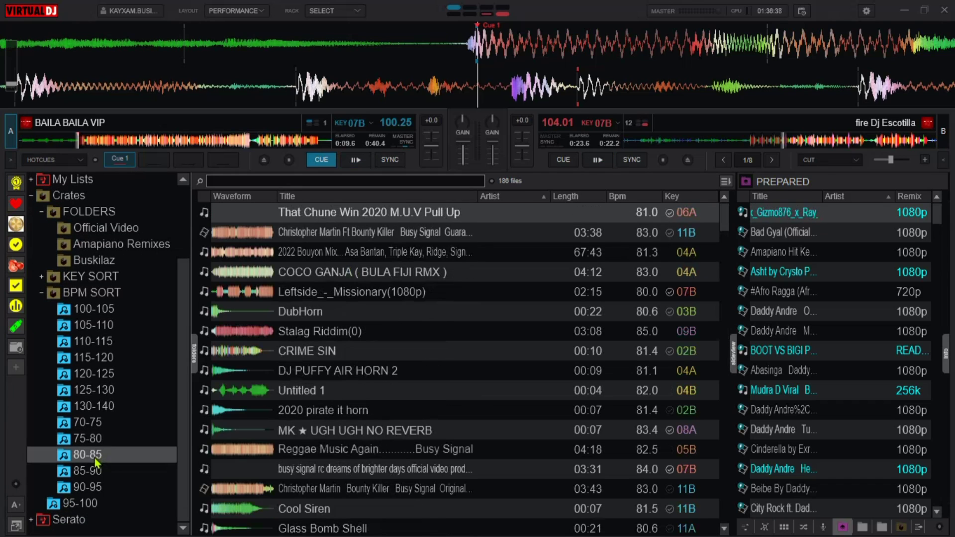
pyautogui.click(88, 441)
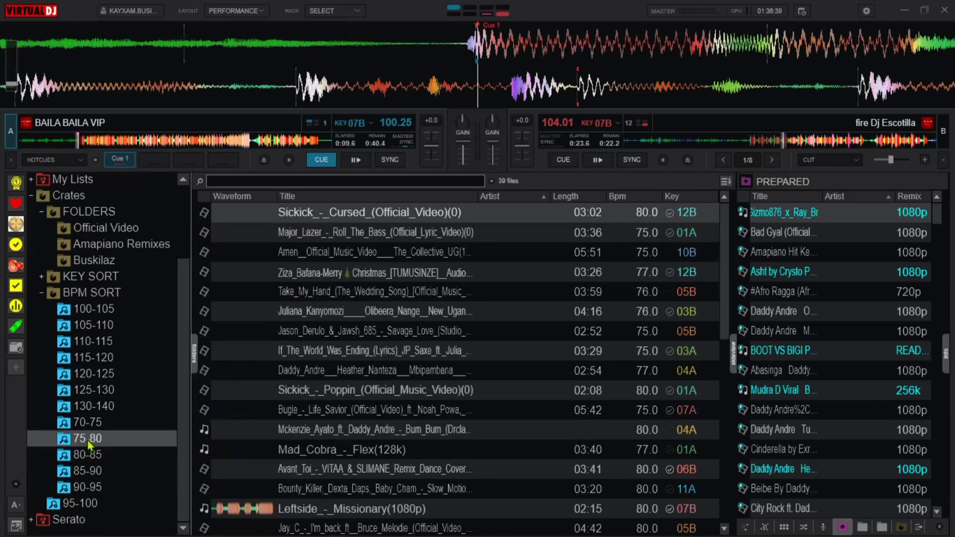
pyautogui.click(15, 369)
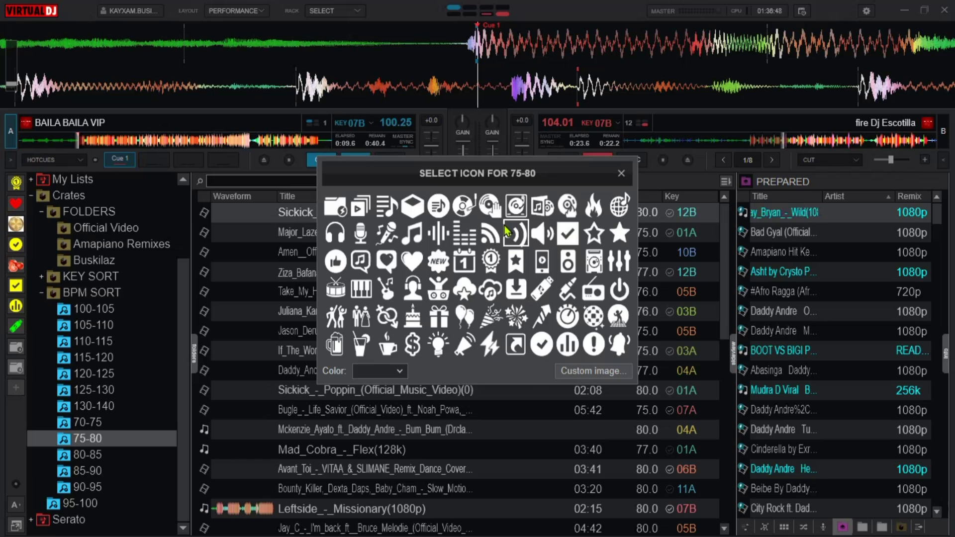
# - Dismiss the icon picker and remove the 75-80 shortcut and the shortcut above it
pyautogui.click(621, 173)
pyautogui.rightClick(12, 366)
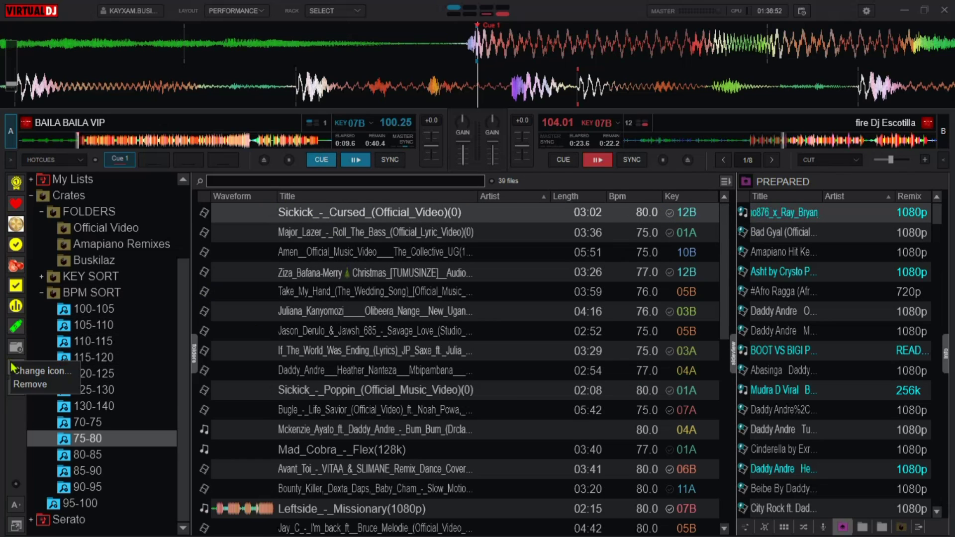
pyautogui.click(43, 385)
pyautogui.rightClick(16, 349)
pyautogui.click(48, 372)
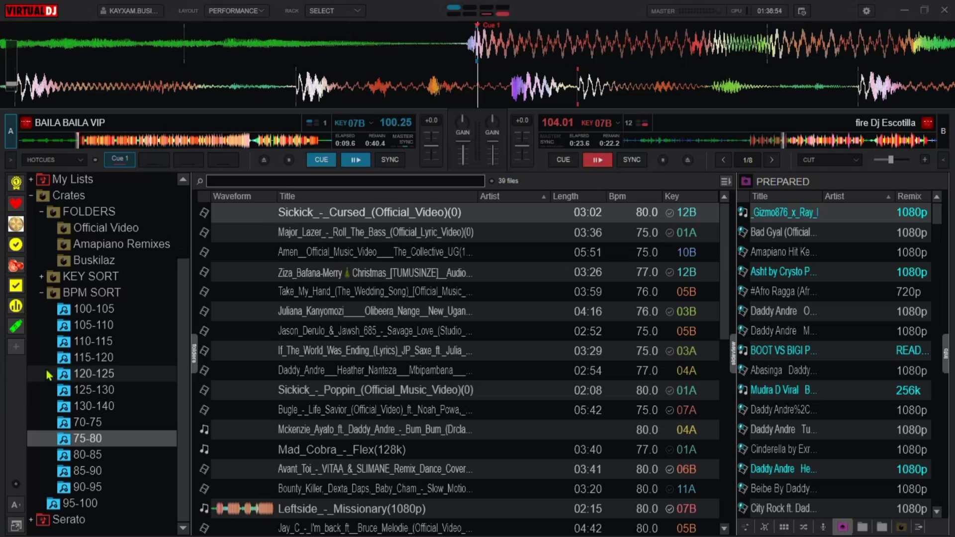
# - Open the Stems folder in the tree, glance at the 222 prepared tracks, and return to Stems
pyautogui.scroll(3, 37, 308)
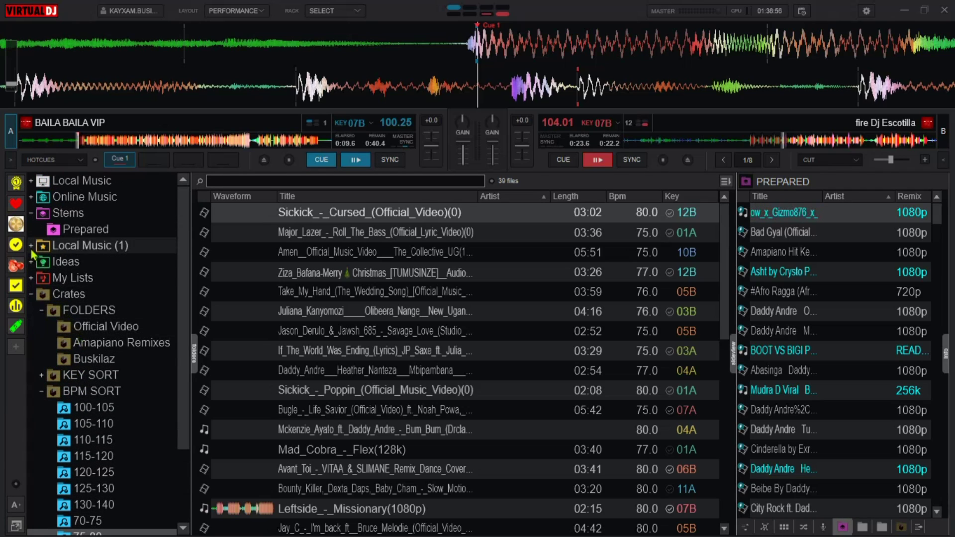
pyautogui.click(67, 212)
pyautogui.click(84, 230)
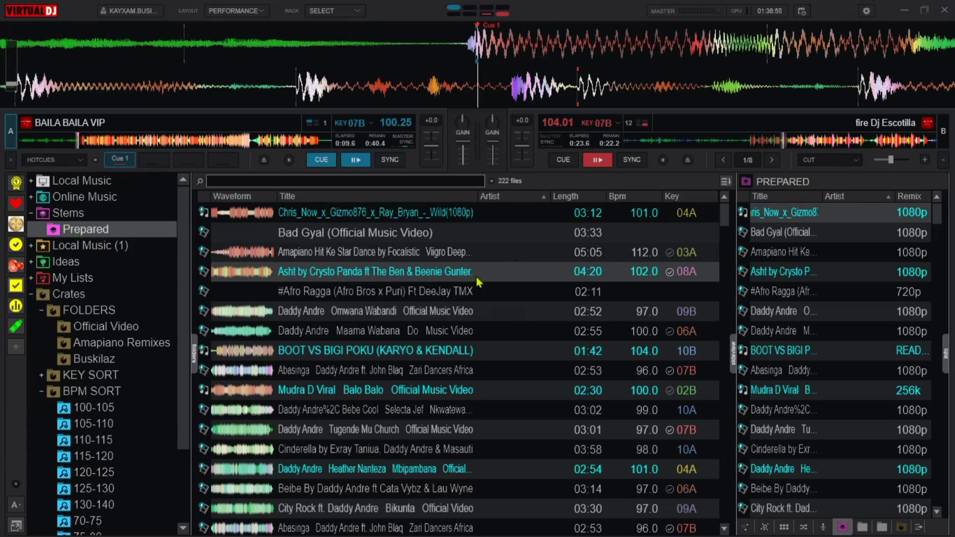
pyautogui.click(91, 214)
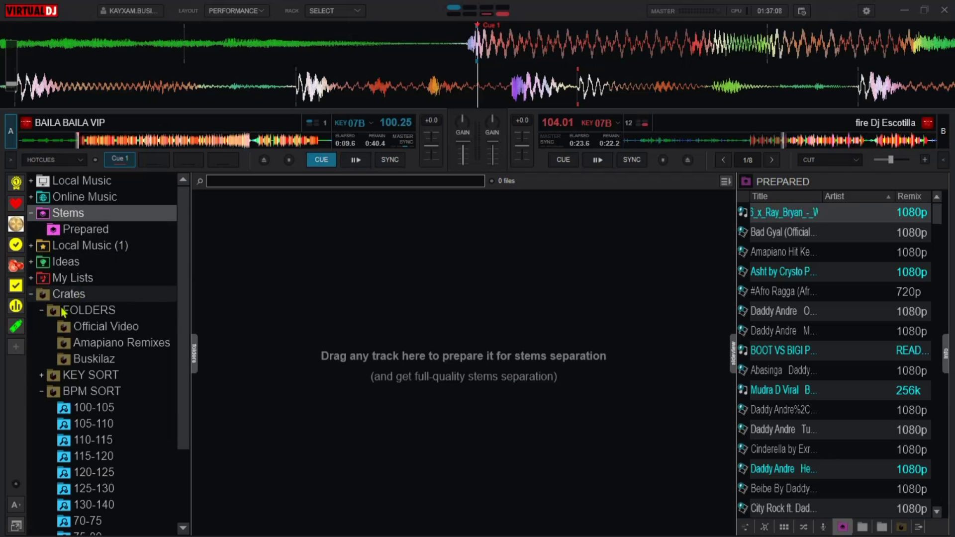
# - Collapse the Stems folder and add a Stems sidebar shortcut with a chosen icon
pyautogui.doubleClick(85, 213)
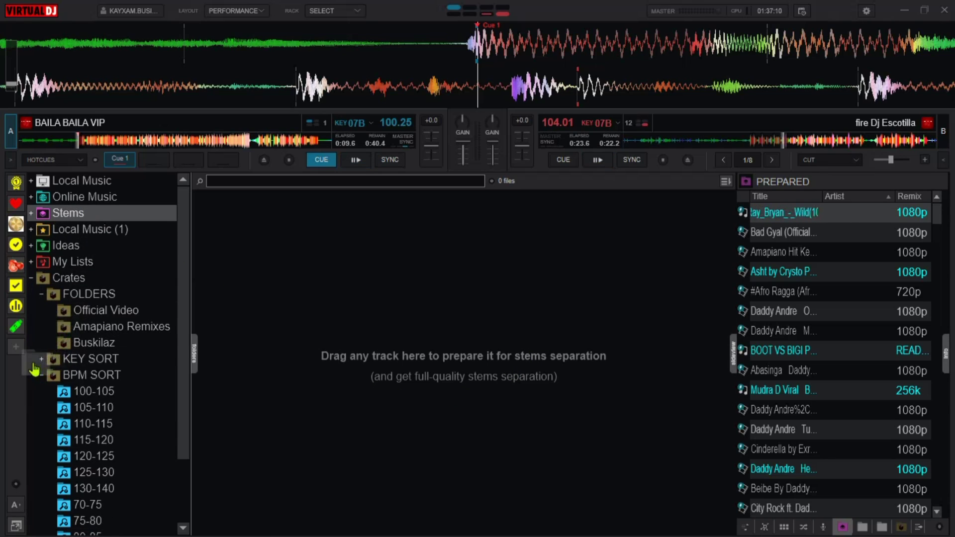
pyautogui.click(17, 348)
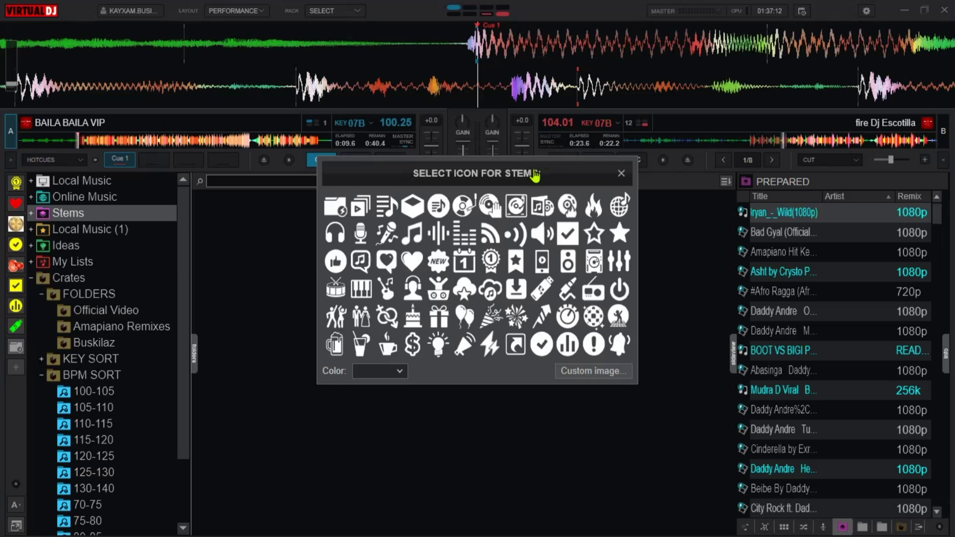
pyautogui.moveTo(534, 175); pyautogui.dragTo(540, 249)
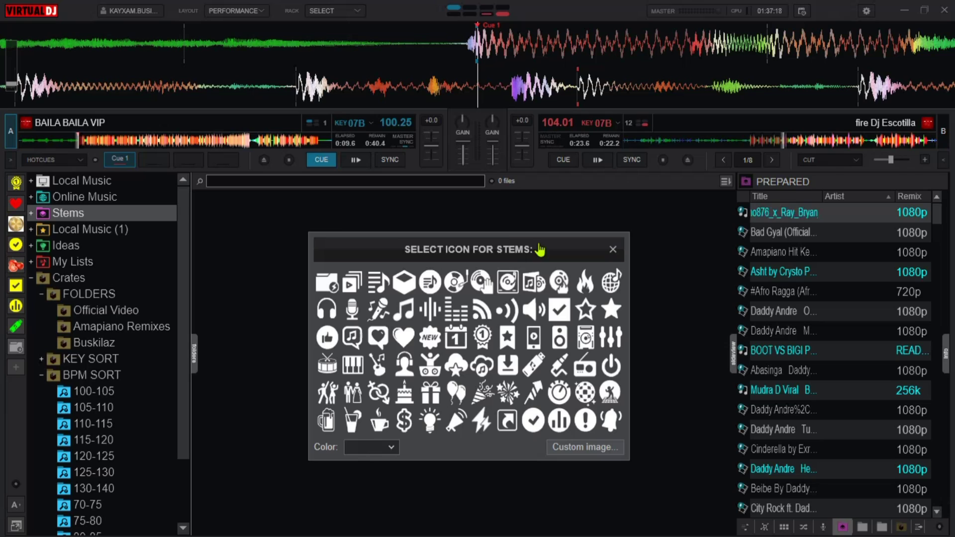
pyautogui.click(431, 282)
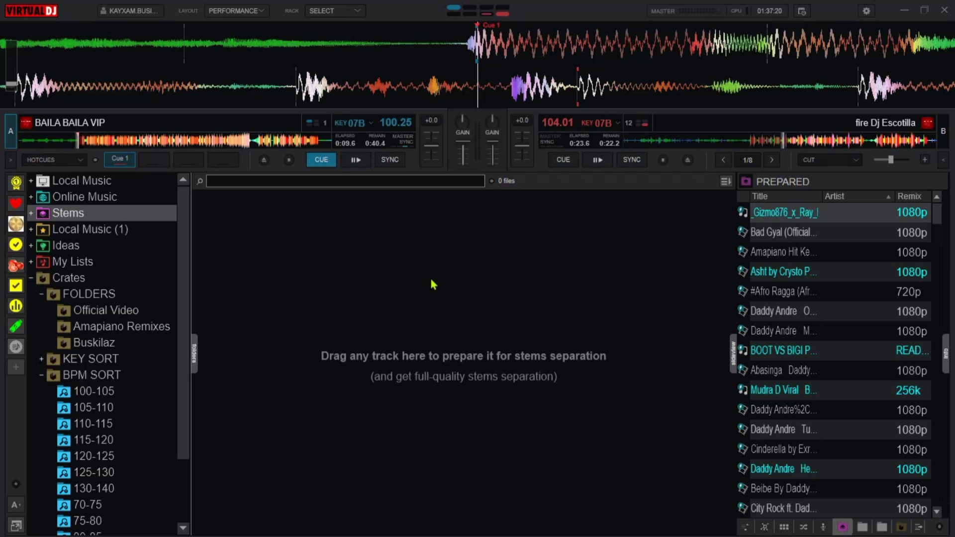
# - Remove that shortcut, then drag Stems into the sidebar again with the round music icon
pyautogui.rightClick(17, 352)
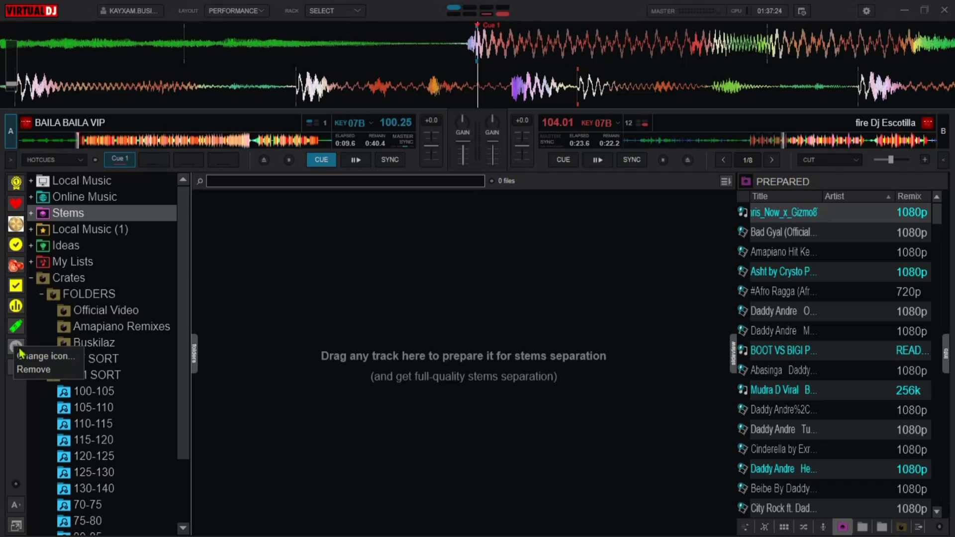
pyautogui.click(31, 369)
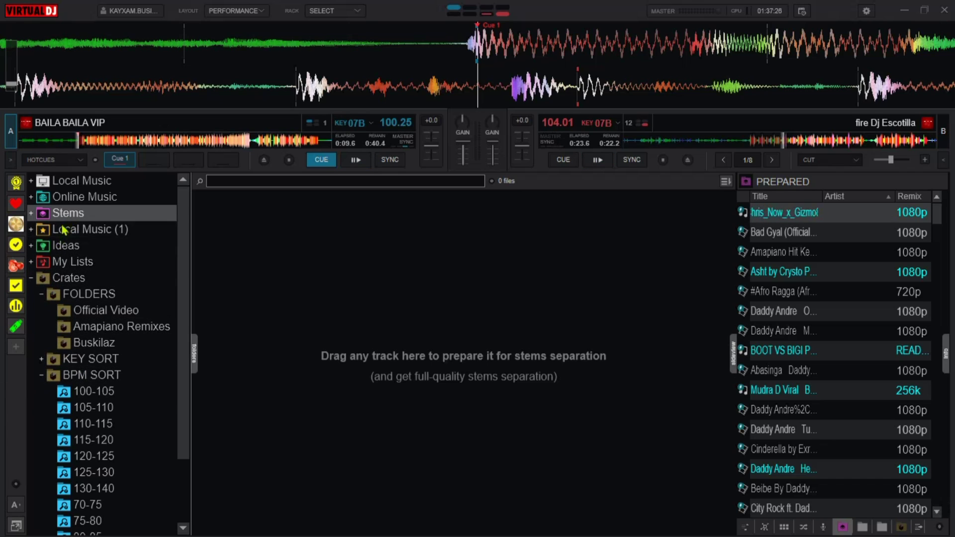
pyautogui.moveTo(63, 230); pyautogui.dragTo(20, 349)
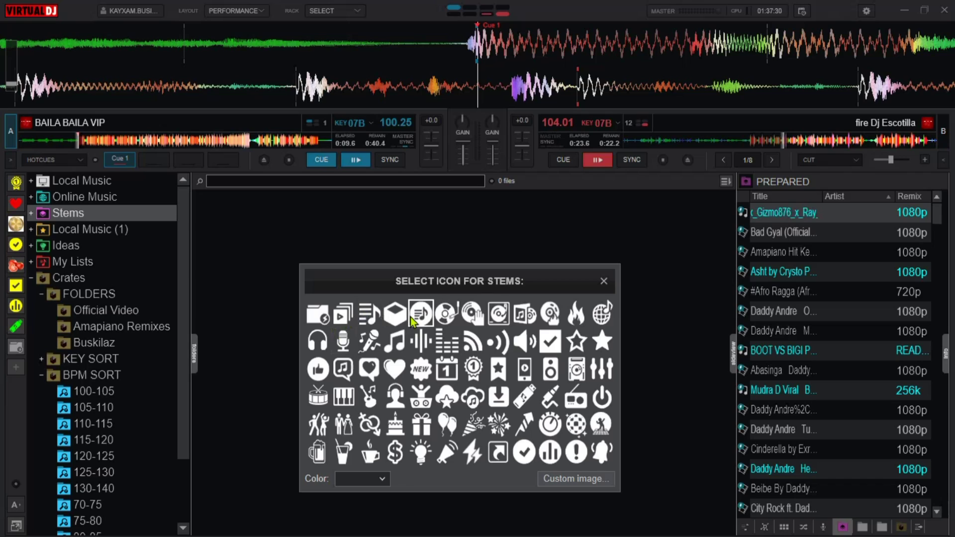
pyautogui.click(422, 314)
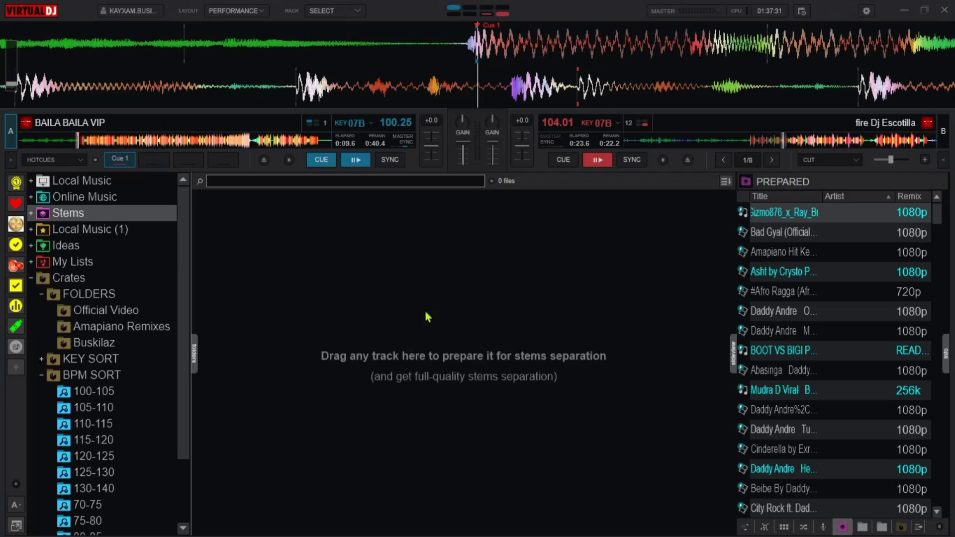
# - Change the Stems shortcut icon colour to yellow and browse for a custom icon image
pyautogui.rightClick(14, 352)
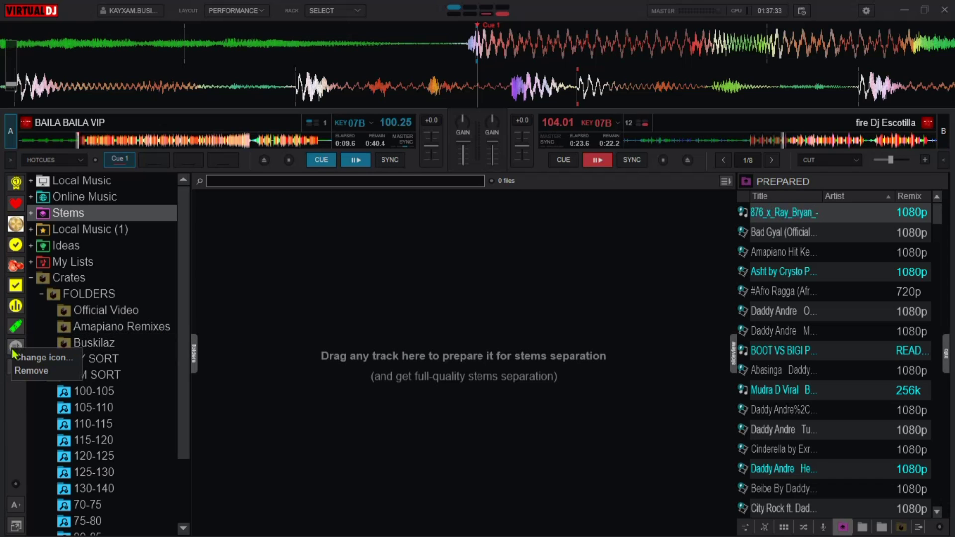
pyautogui.click(37, 357)
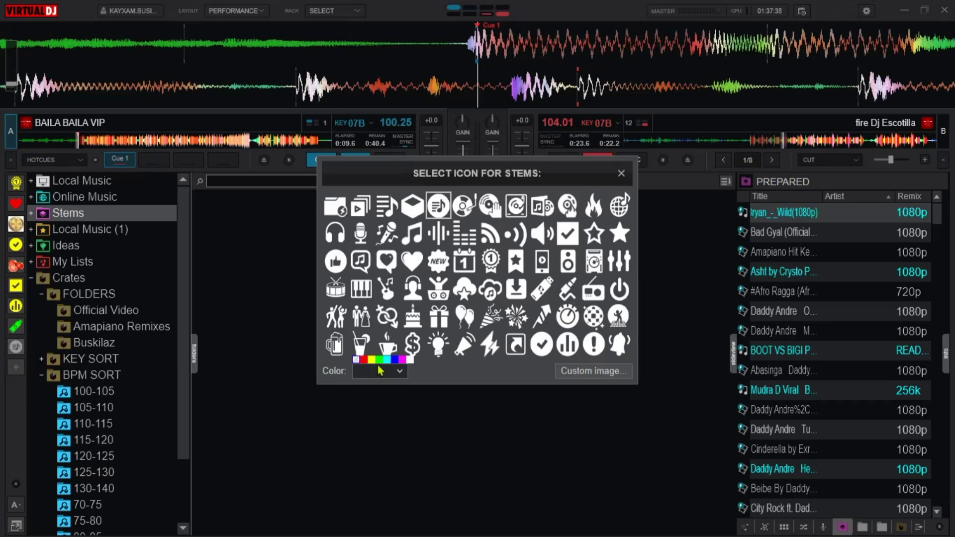
pyautogui.click(371, 359)
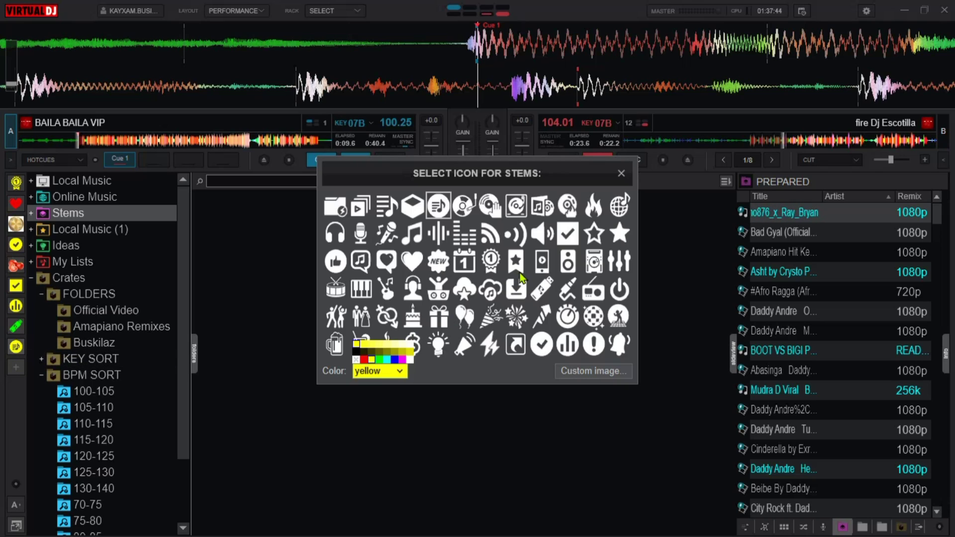
pyautogui.click(597, 374)
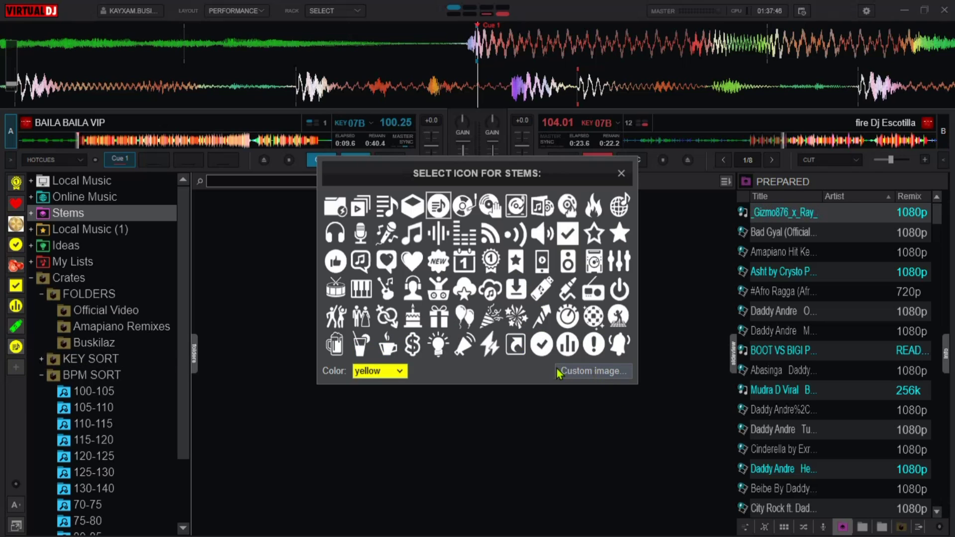
pyautogui.click(574, 373)
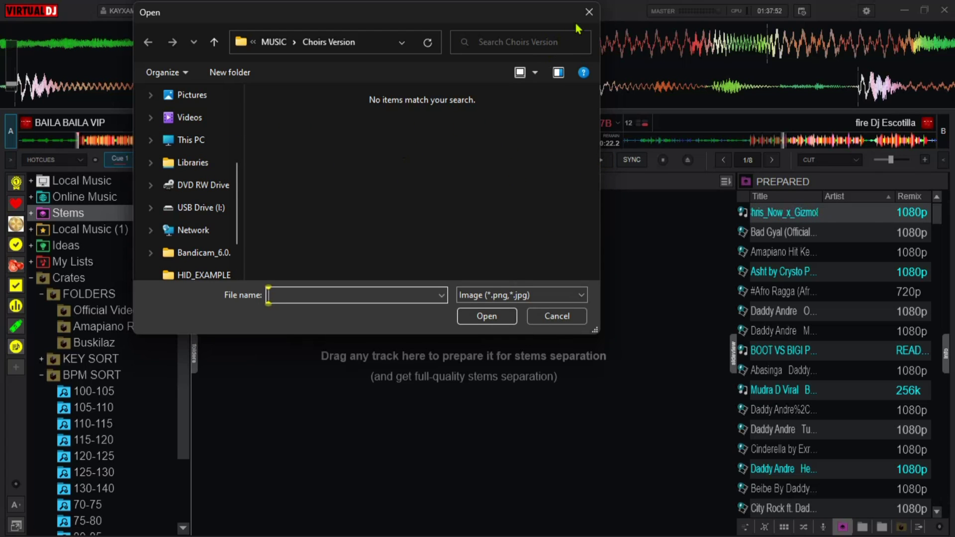
# - Cancel the custom image dialog and jump through 100-105 and 105-110 to the 110-115 BPM crate
pyautogui.press('Escape')
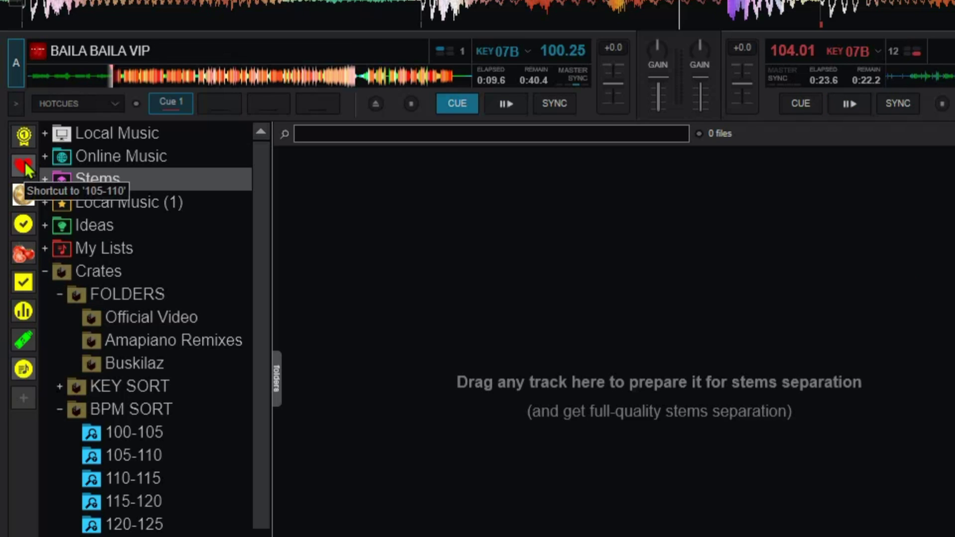
pyautogui.click(21, 137)
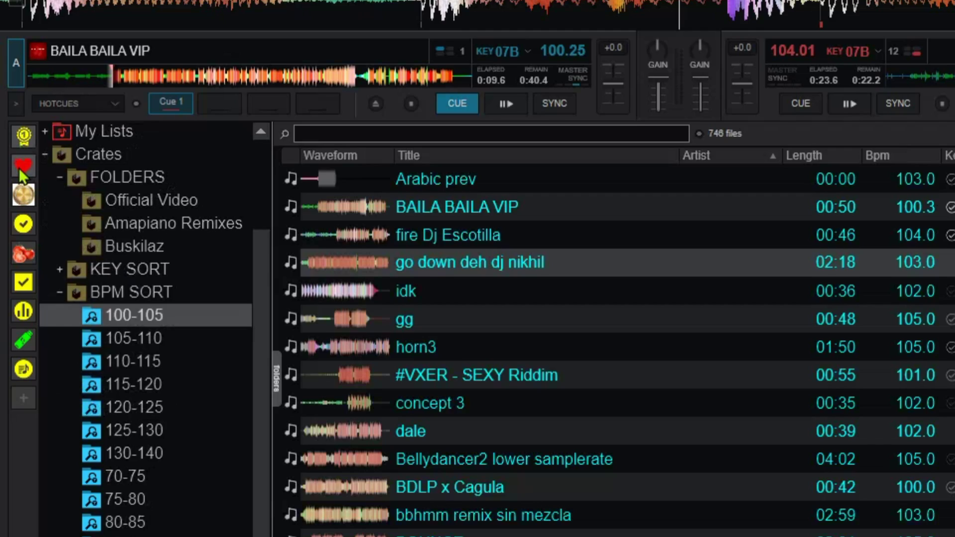
pyautogui.click(22, 196)
pyautogui.click(25, 234)
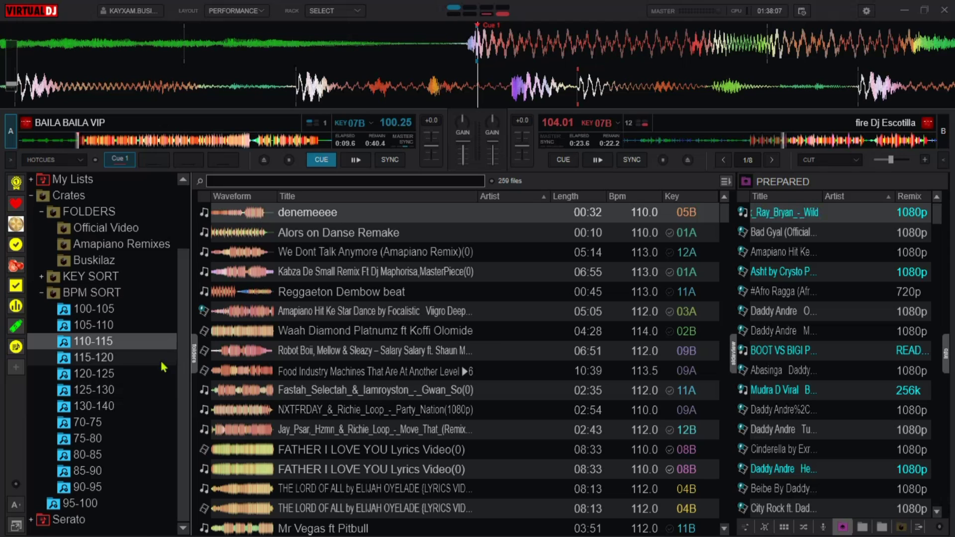
# - Collapse the folder tree, cycle saved folder shortcuts with five Down presses, then open the yellow Stems shortcut
pyautogui.click(194, 354)
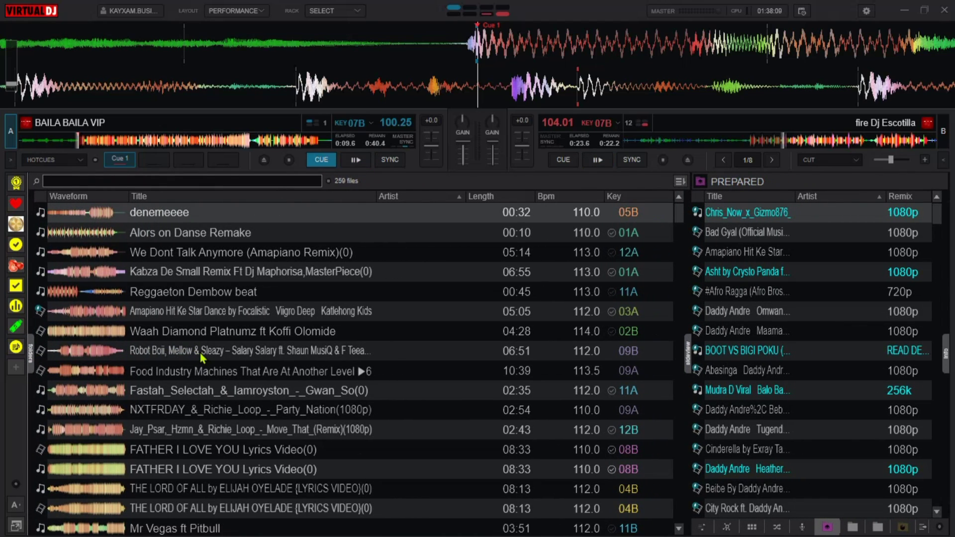
pyautogui.press('Down')
pyautogui.press('Down')
pyautogui.press('Down')
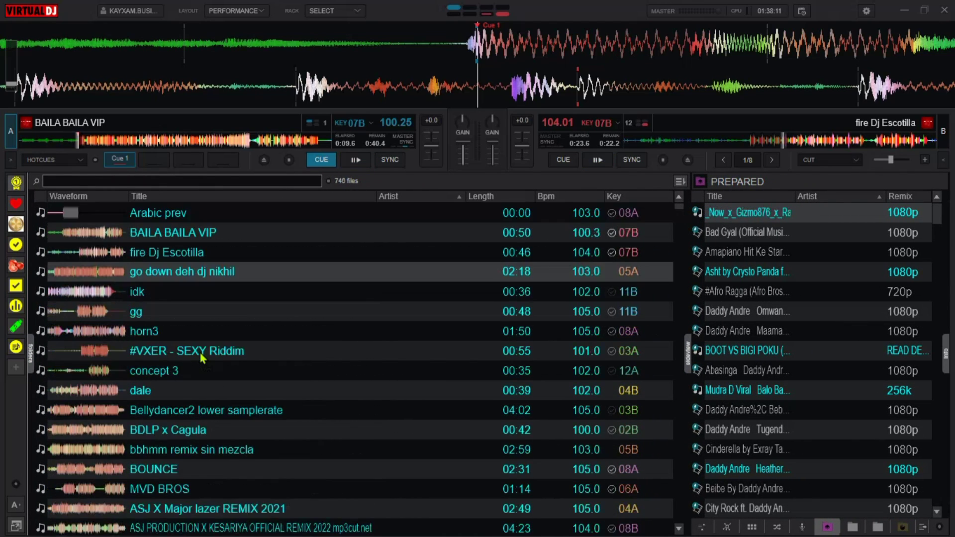
pyautogui.press('Down')
pyautogui.press('Down')
pyautogui.press('Down')
pyautogui.press('Down')
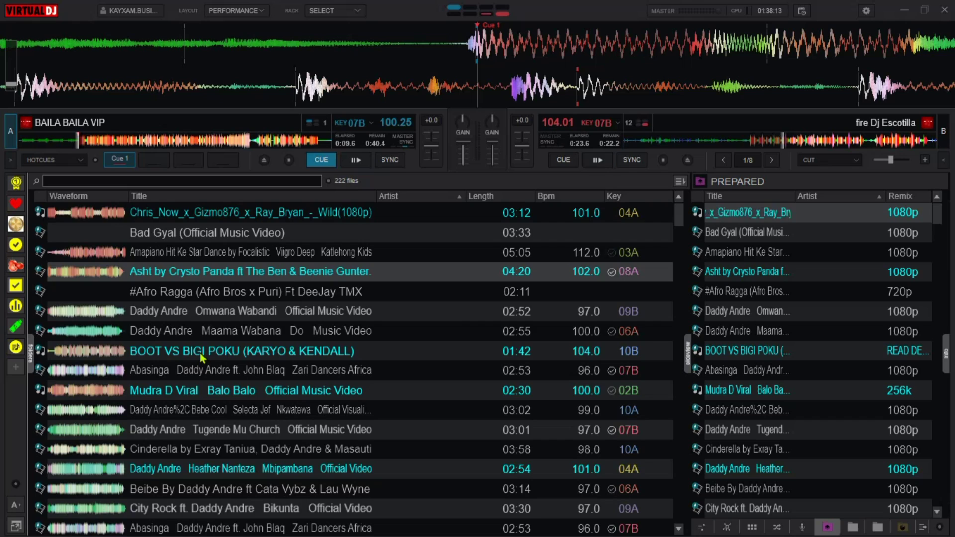
pyautogui.press('Down')
pyautogui.press('Down')
pyautogui.press('Down')
pyautogui.press('Down')
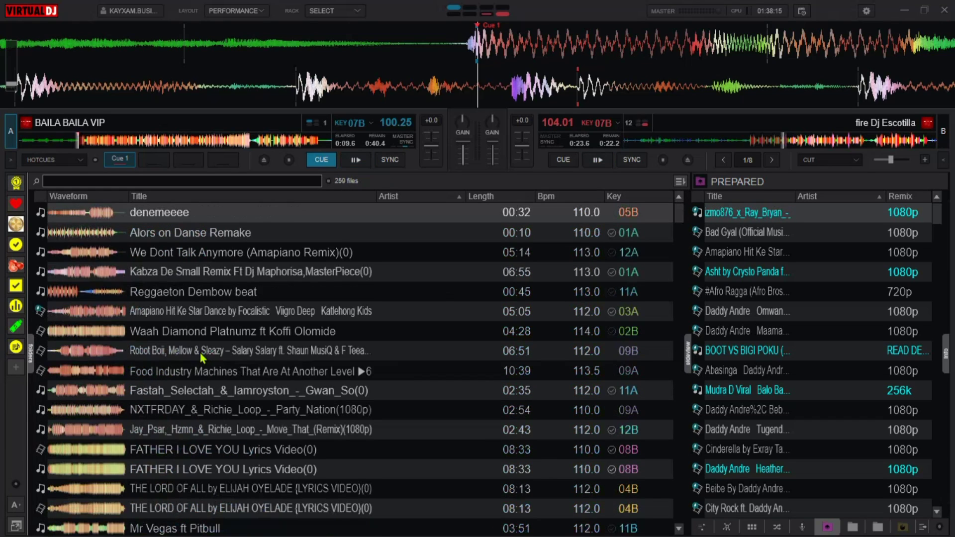
pyautogui.press('Down')
pyautogui.press('Down')
pyautogui.press('Down')
pyautogui.press('Down')
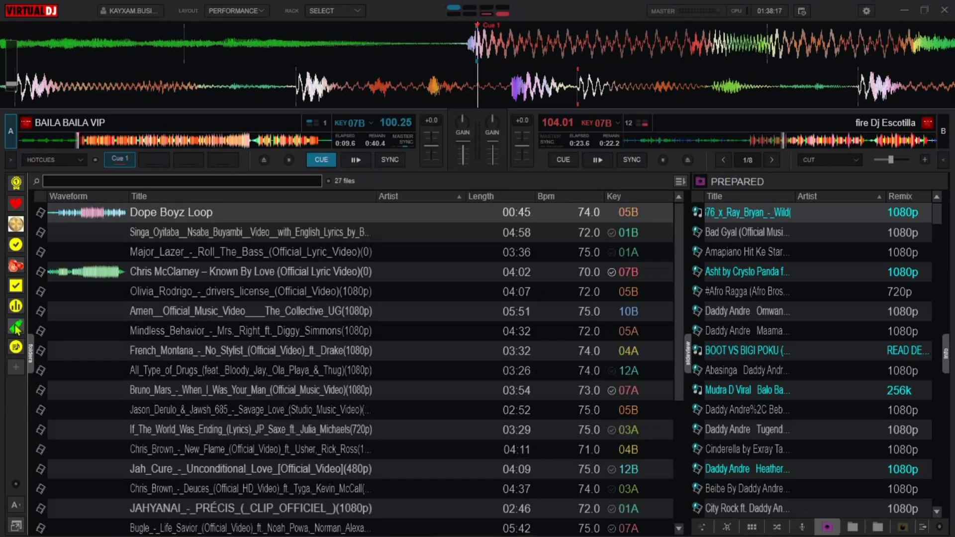
pyautogui.press('Down')
pyautogui.press('Down')
pyautogui.press('Down')
pyautogui.press('Down')
pyautogui.press('Down')
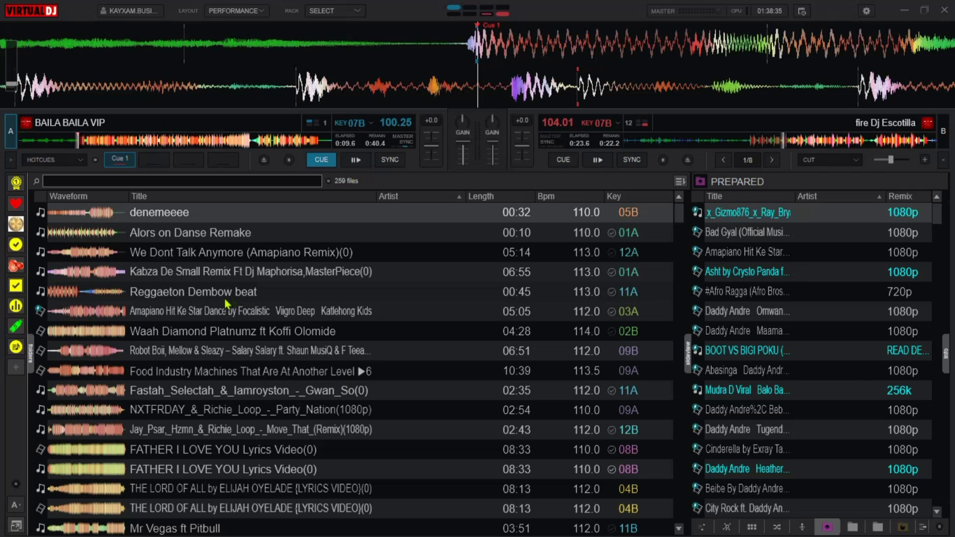
pyautogui.click(15, 350)
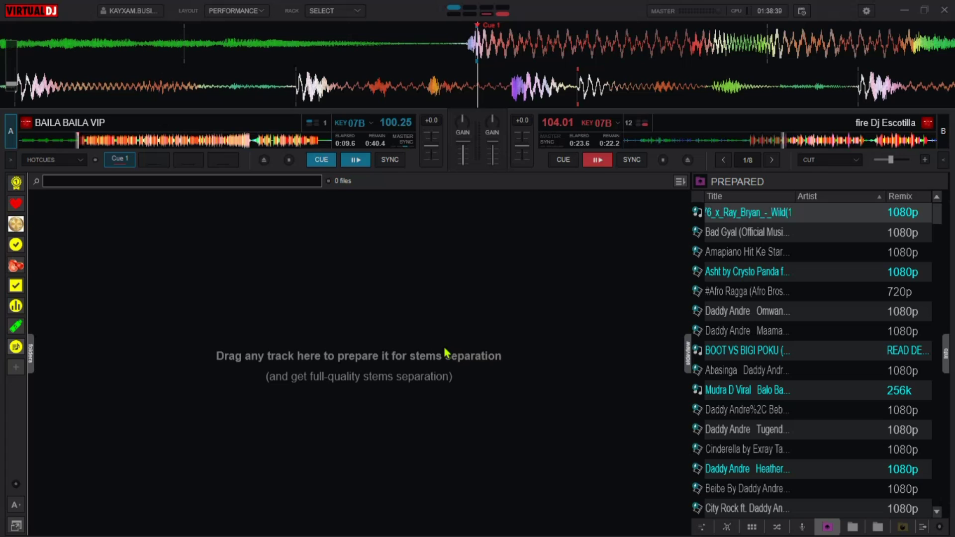
# - Return to the 746-track list and confirm the 0 key maps to browser_shortcut +1 in Keyboard settings
pyautogui.click(12, 356)
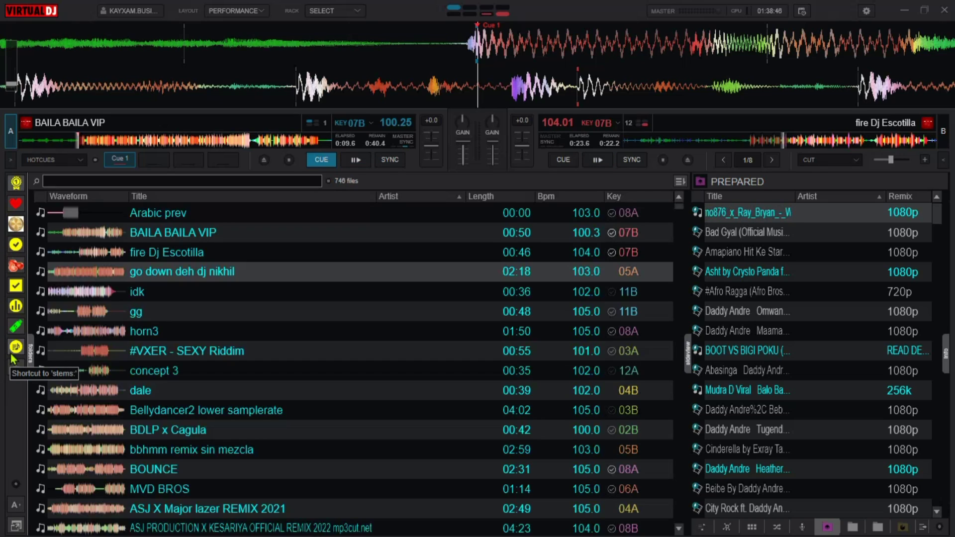
pyautogui.click(866, 11)
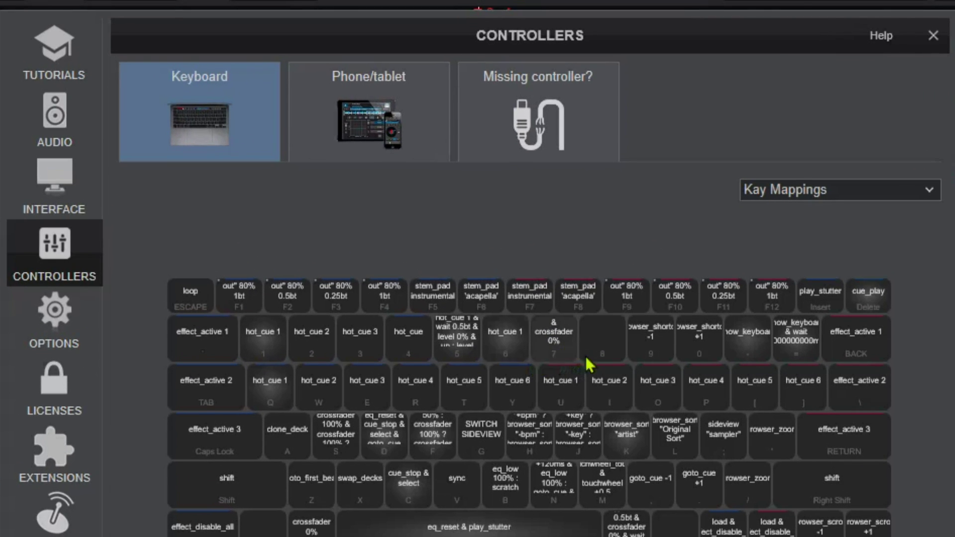
pyautogui.click(686, 351)
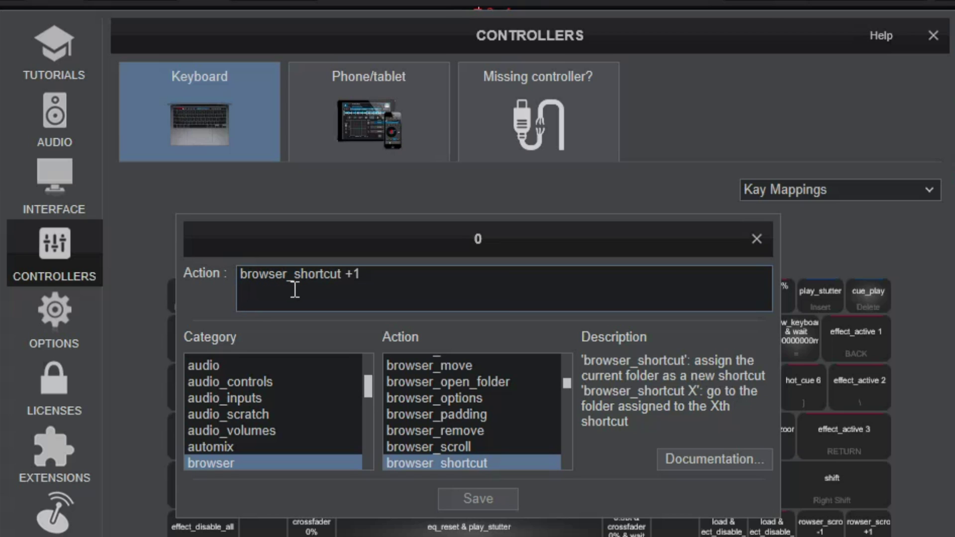
pyautogui.moveTo(405, 251); pyautogui.dragTo(396, 306)
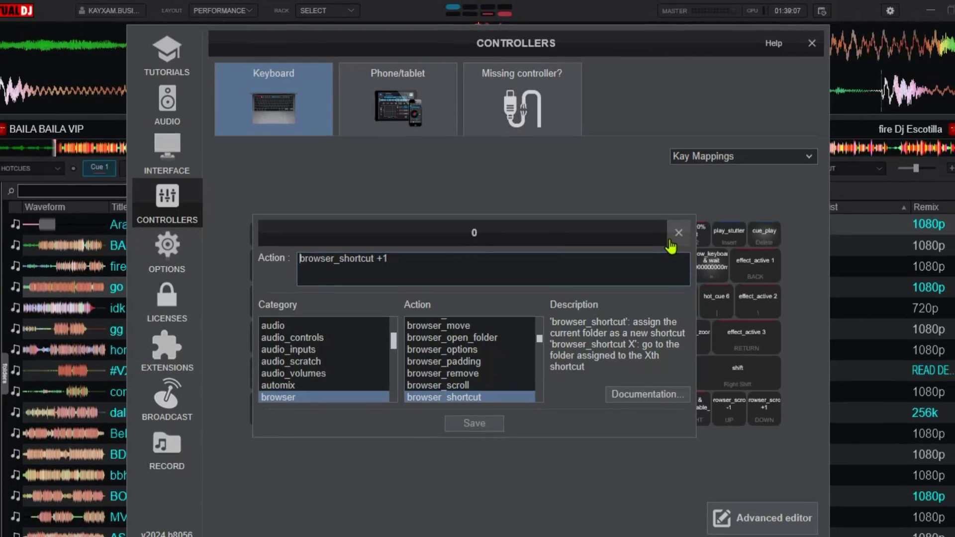
pyautogui.click(751, 293)
pyautogui.click(792, 42)
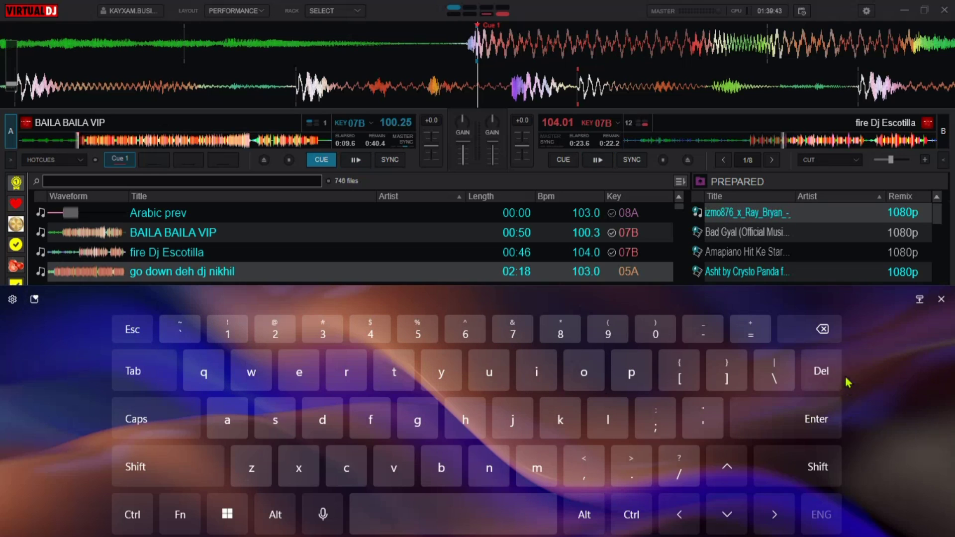
# - Try the floating and docked touch keyboard modes and browse the emoji and kaomoji panels
pyautogui.click(920, 299)
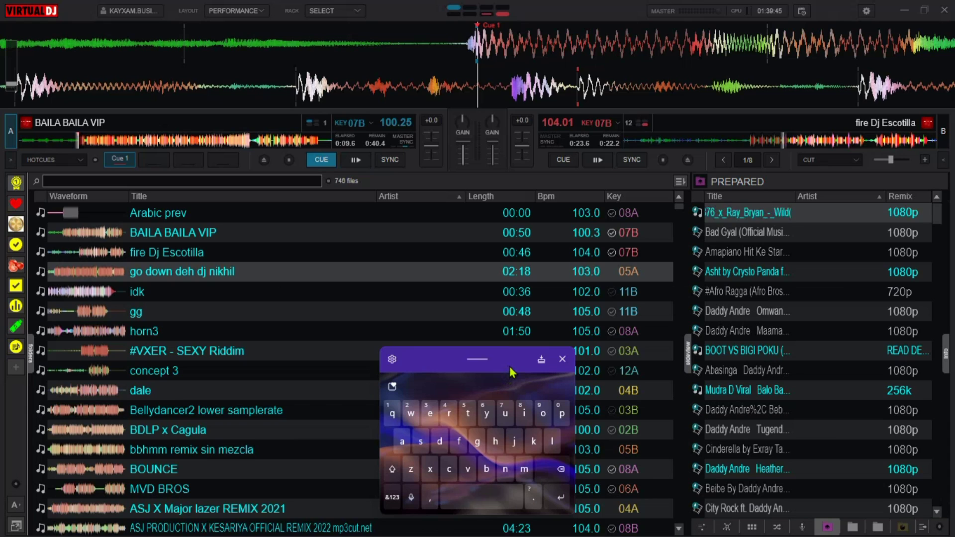
pyautogui.click(541, 359)
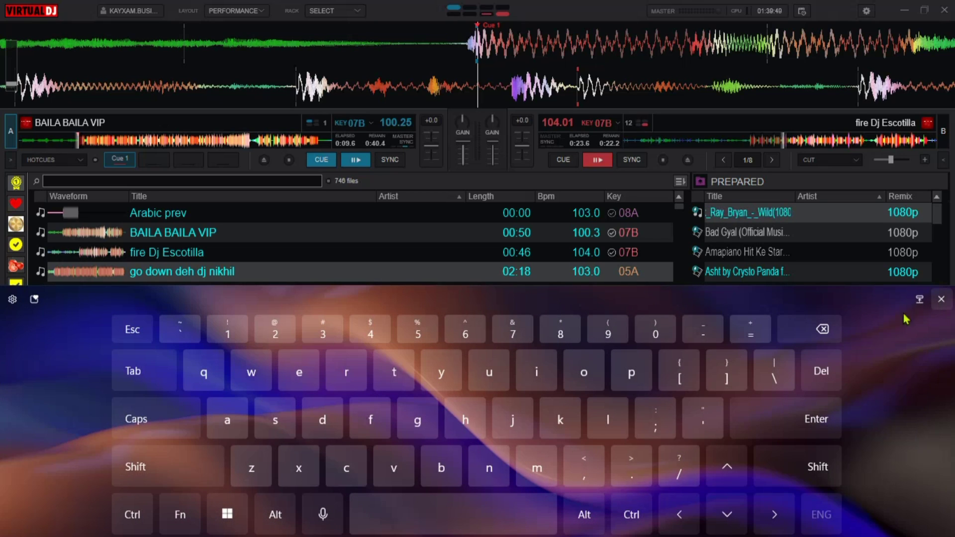
pyautogui.click(34, 299)
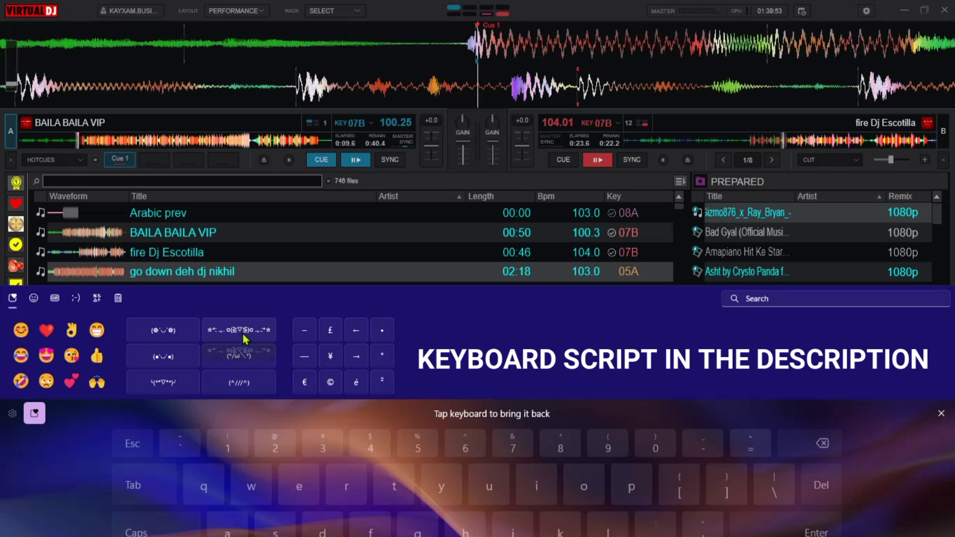
pyautogui.click(34, 299)
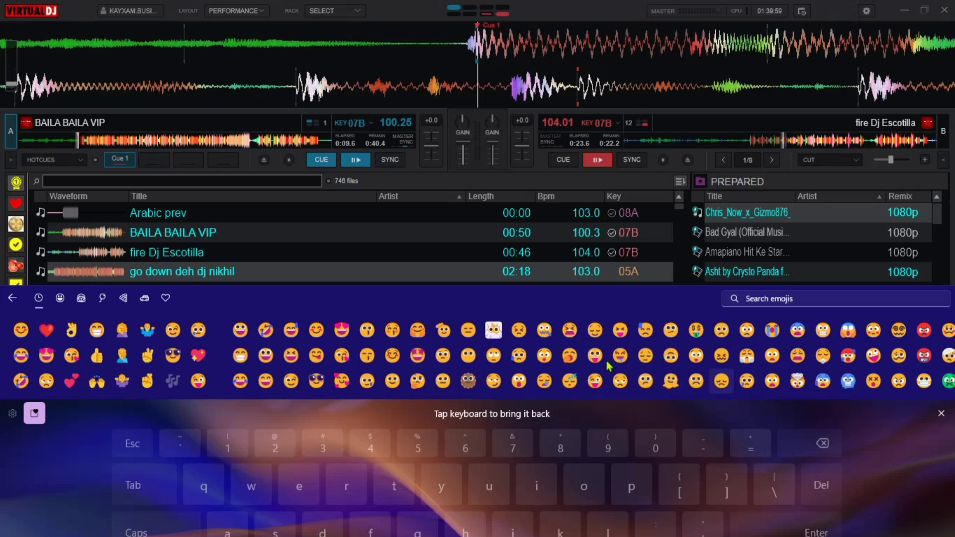
pyautogui.click(10, 299)
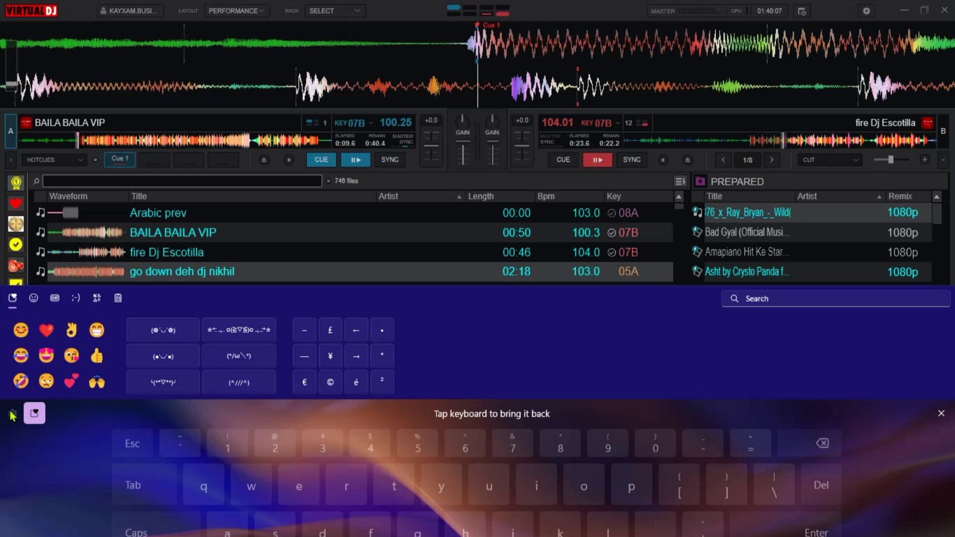
pyautogui.click(35, 414)
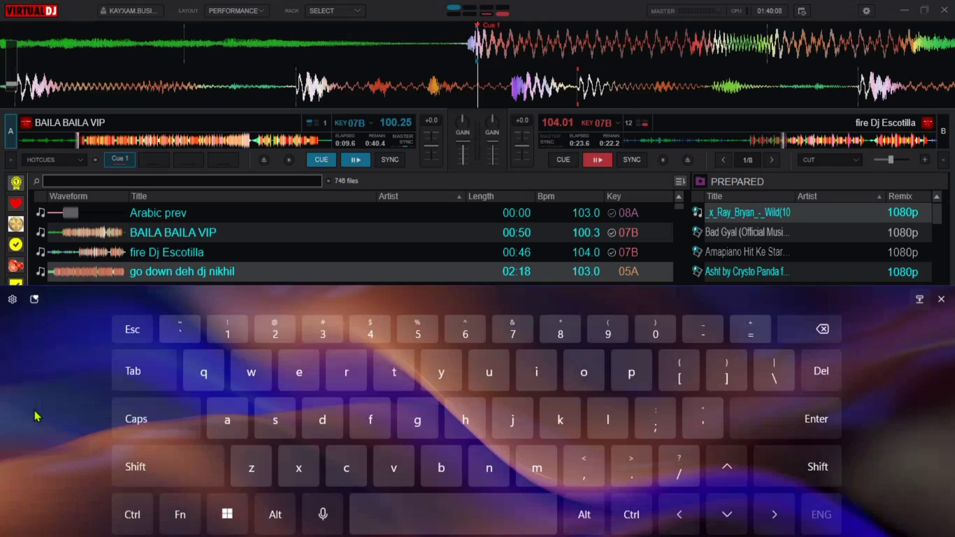
# - Switch the touch keyboard to the Split layout and open its size and theme settings
pyautogui.click(14, 300)
pyautogui.moveTo(121, 336)
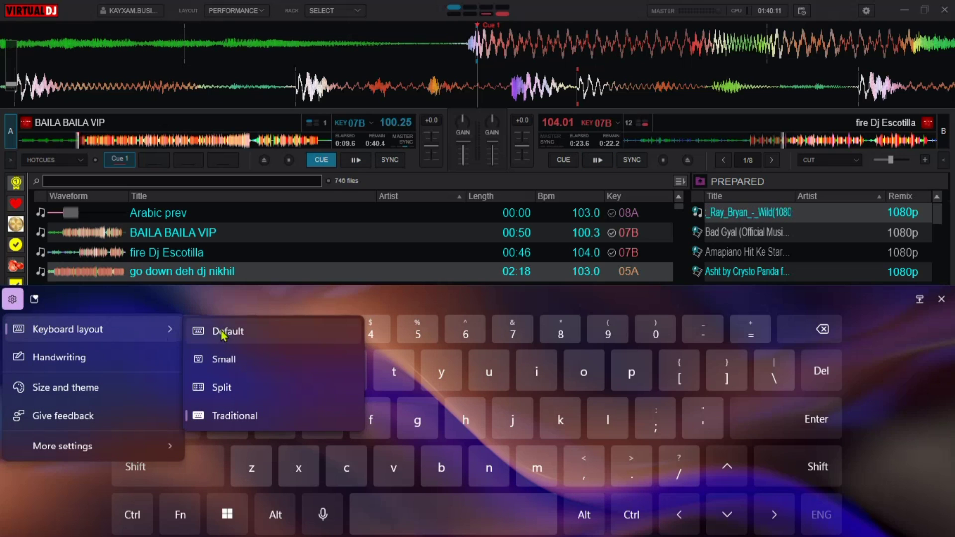
pyautogui.click(222, 387)
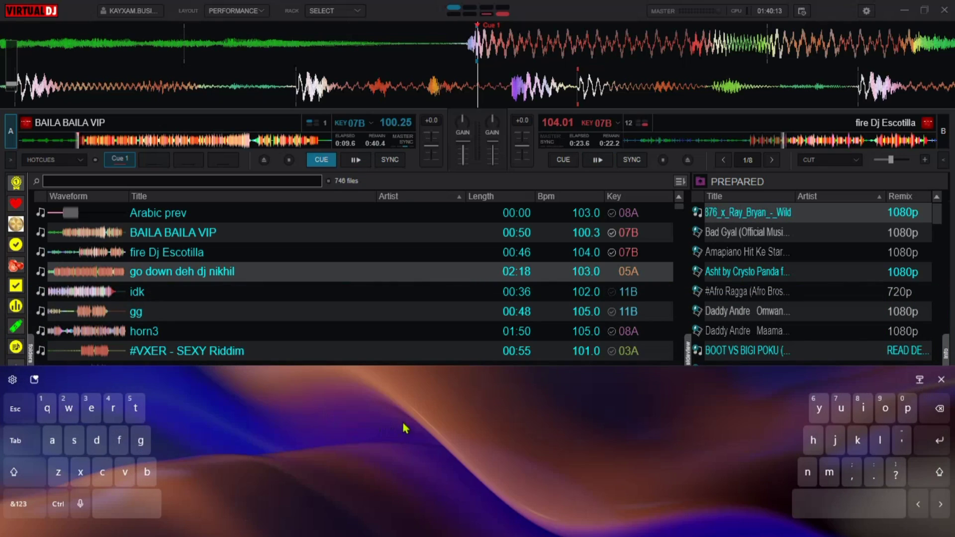
pyautogui.click(12, 379)
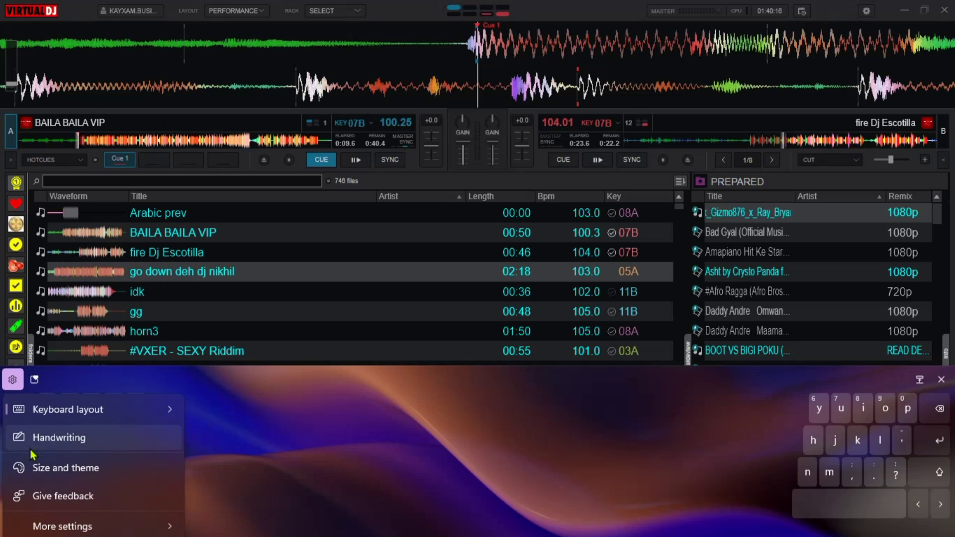
pyautogui.click(70, 468)
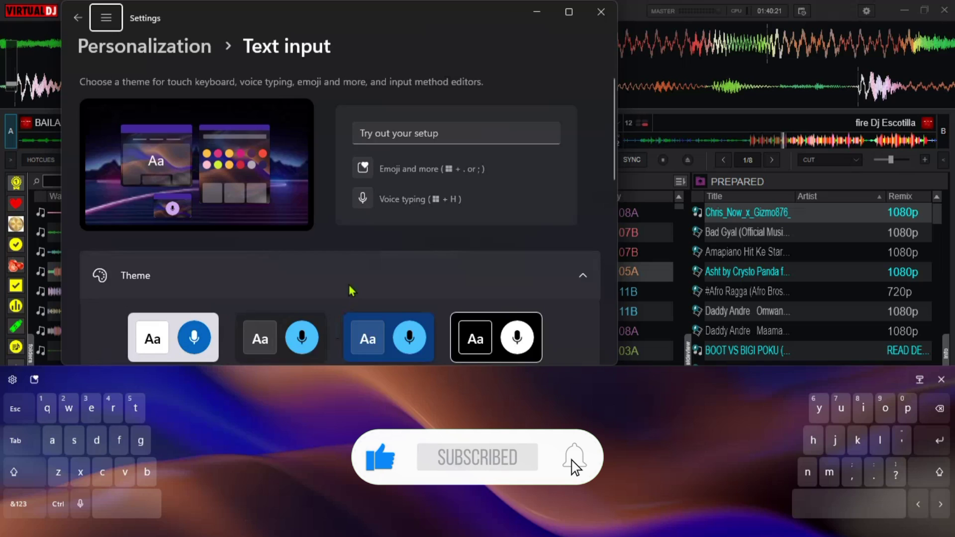
# - Scroll through the Text input theme settings page before returning to VirtualDJ
pyautogui.scroll(-10, 350, 291)
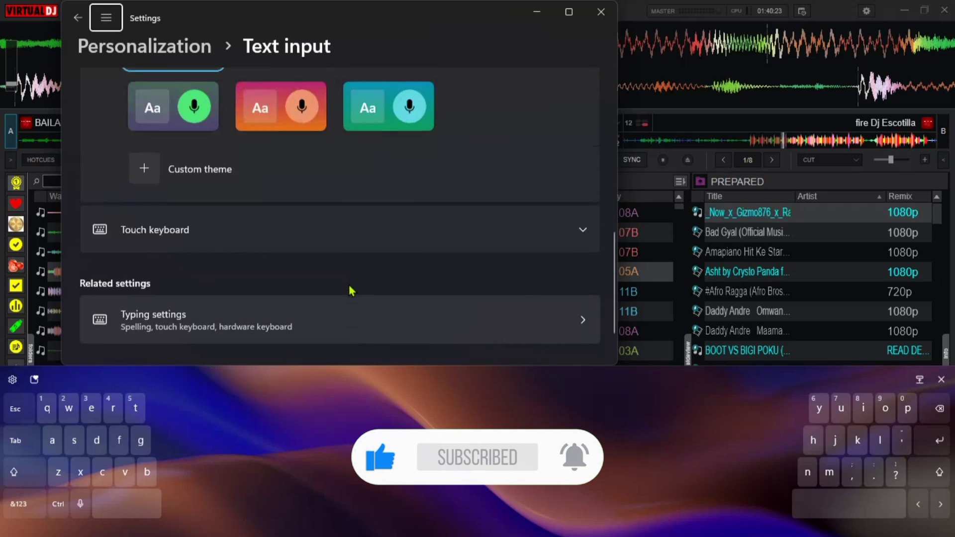
pyautogui.scroll(8, 351, 290)
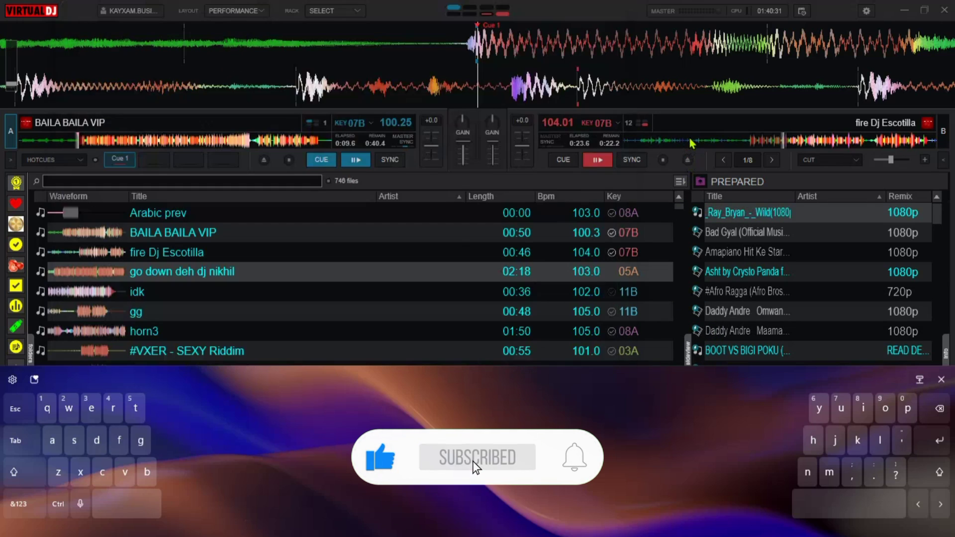
# - Close Windows Settings, switch the touch keyboard from split to Traditional layout, and dismiss it
pyautogui.click(556, 267)
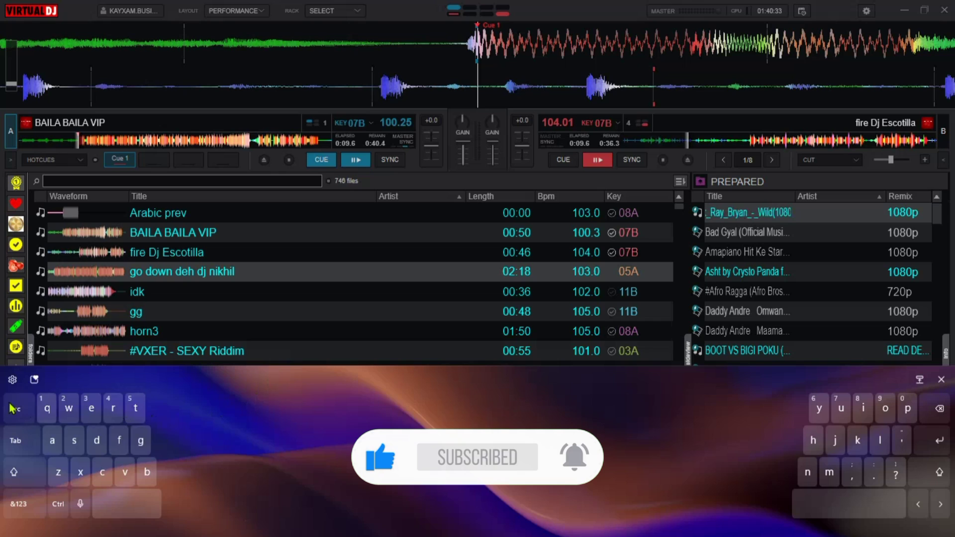
pyautogui.click(11, 382)
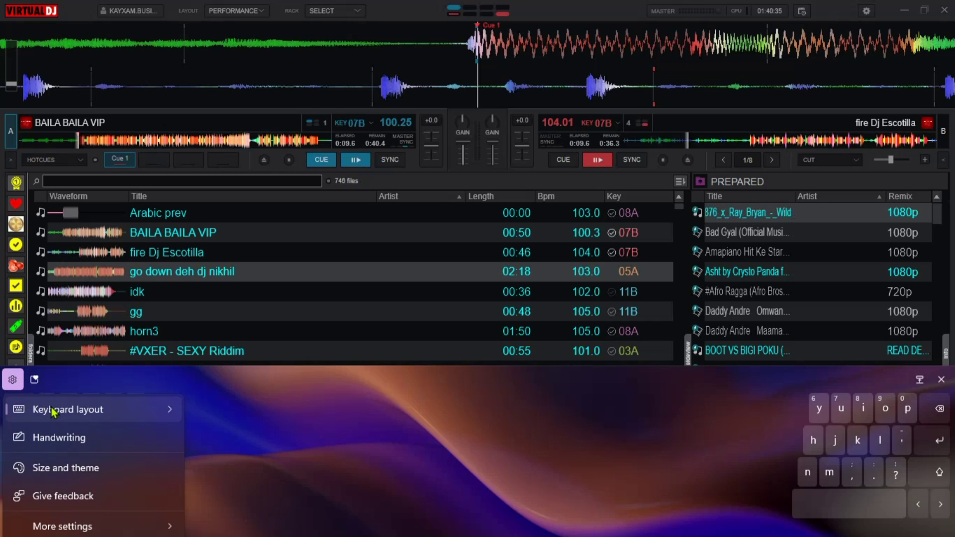
pyautogui.moveTo(53, 407)
pyautogui.click(226, 497)
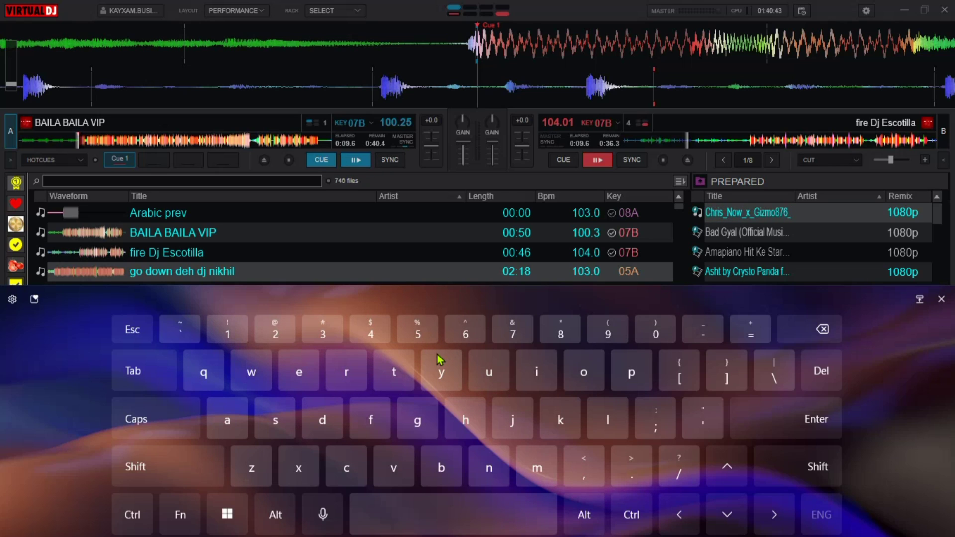
pyautogui.click(941, 300)
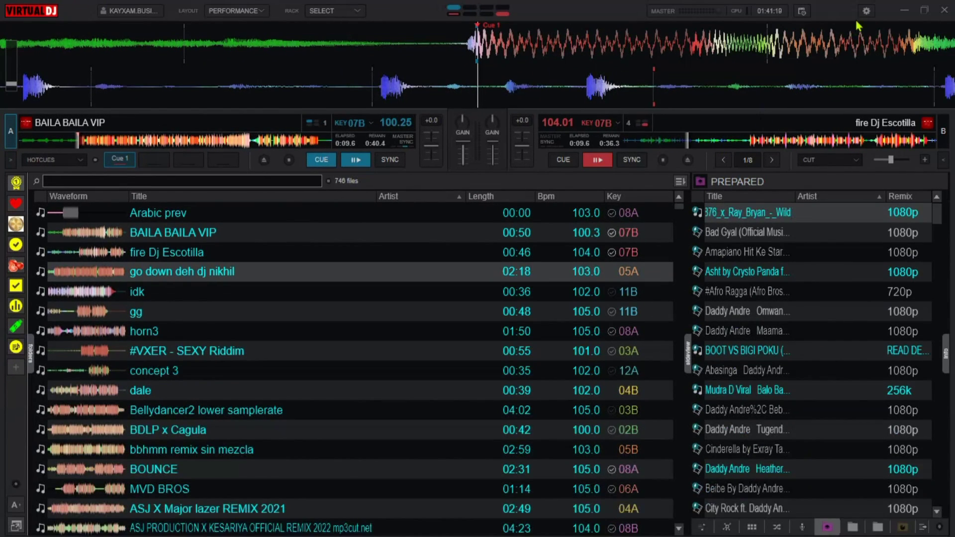
# - In Options, search 'hide' and set hideSongInfo to Yes so both decks read Hidden
pyautogui.click(866, 11)
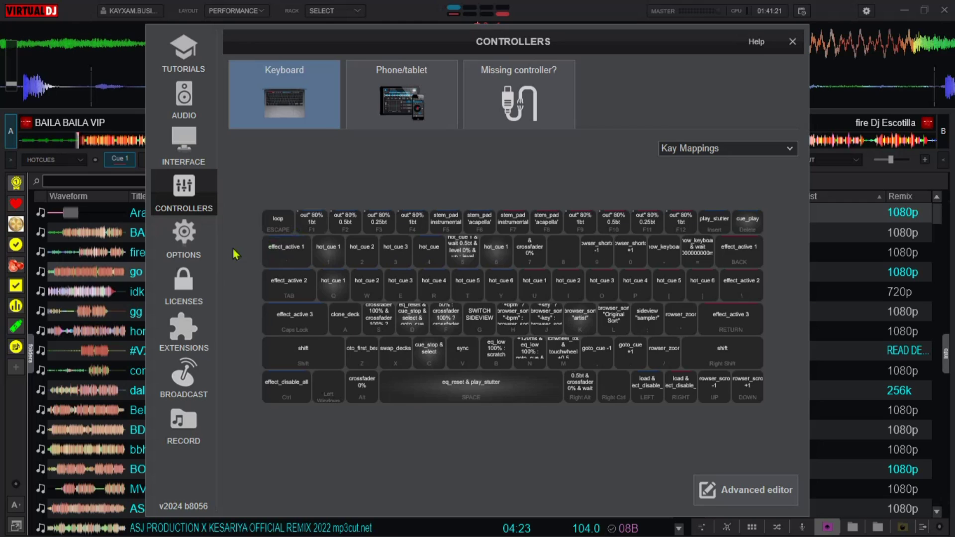
pyautogui.click(184, 234)
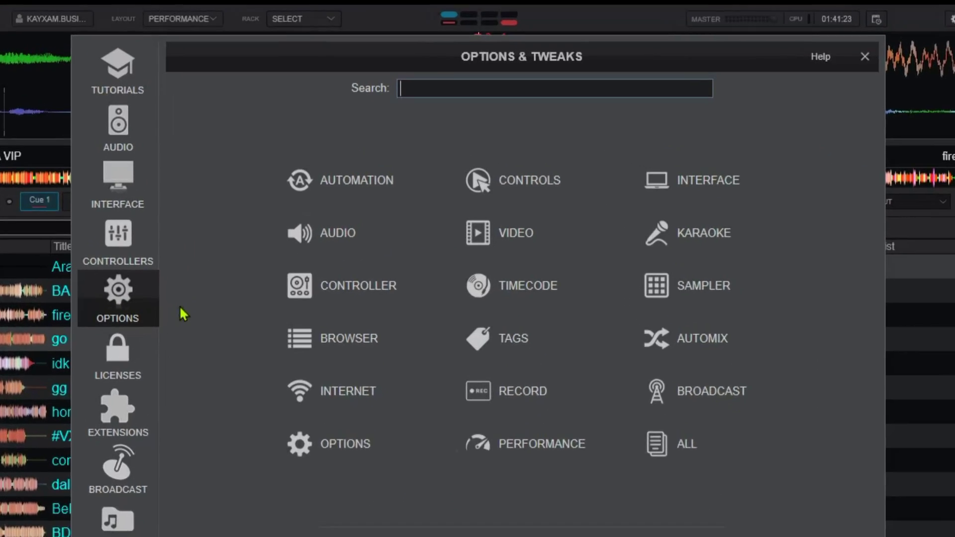
pyautogui.write('hid')
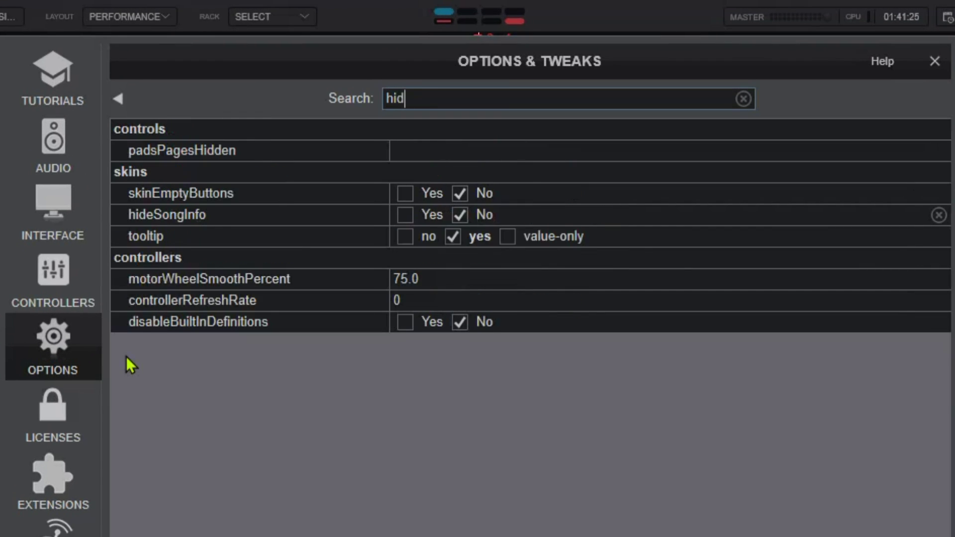
pyautogui.write('e')
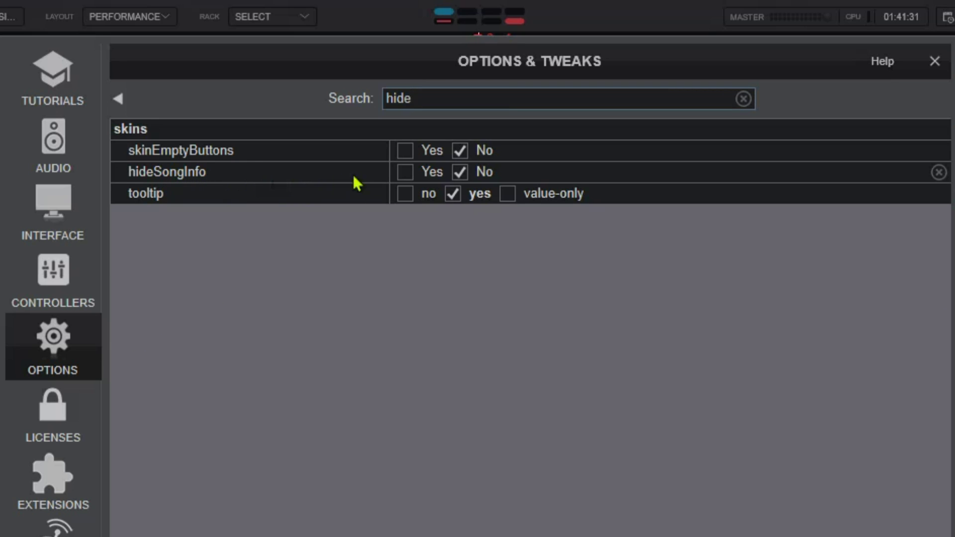
pyautogui.click(405, 172)
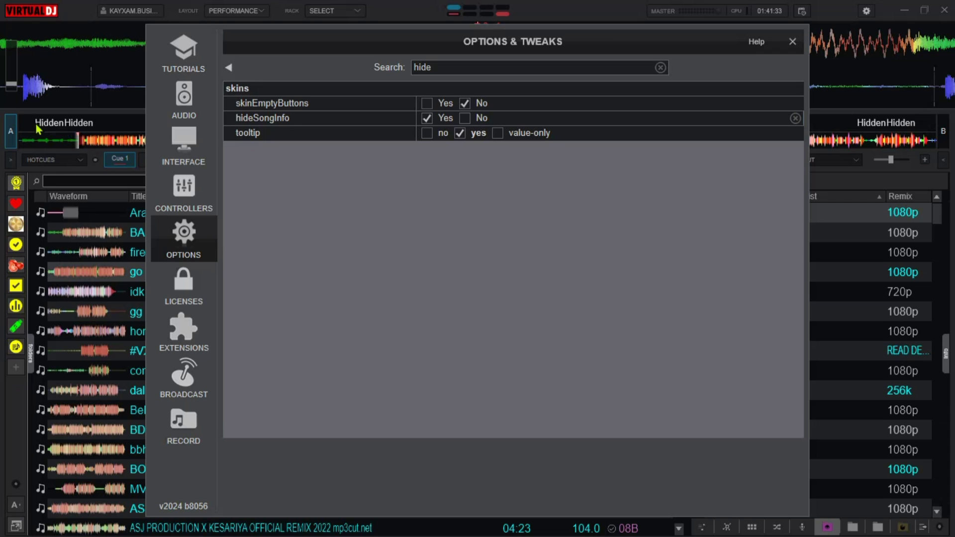
pyautogui.click(795, 51)
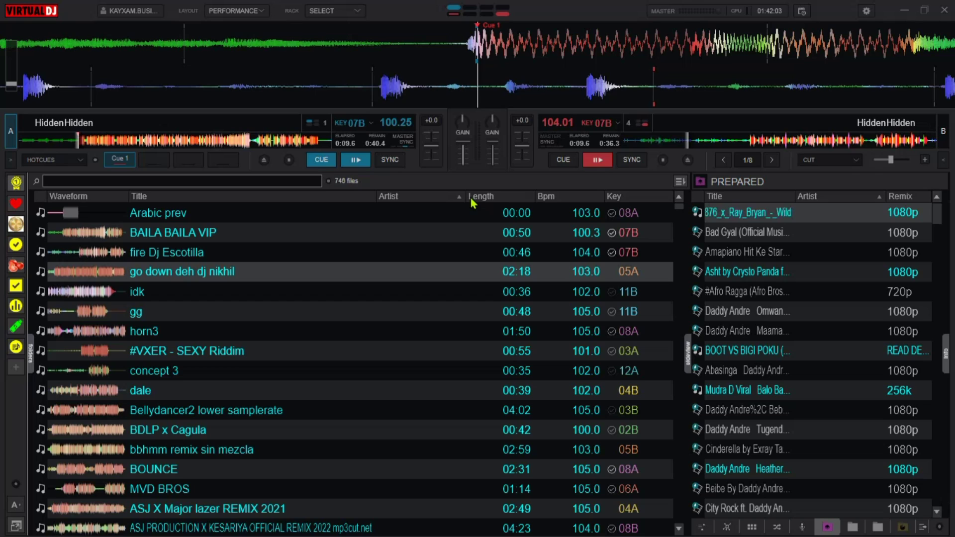
# - Set the deck layout to Full and enable Roll in deck A's loop options
pyautogui.click(257, 12)
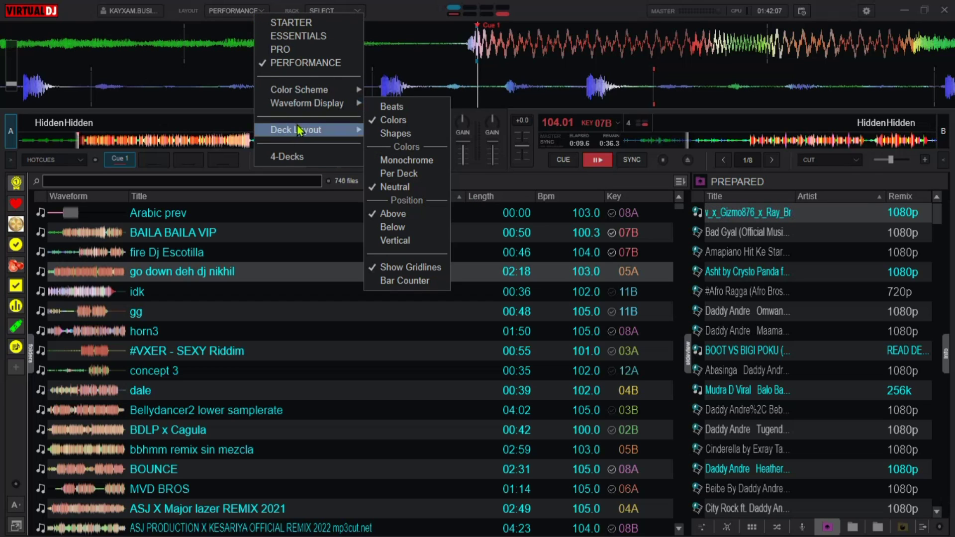
pyautogui.moveTo(306, 130)
pyautogui.click(417, 134)
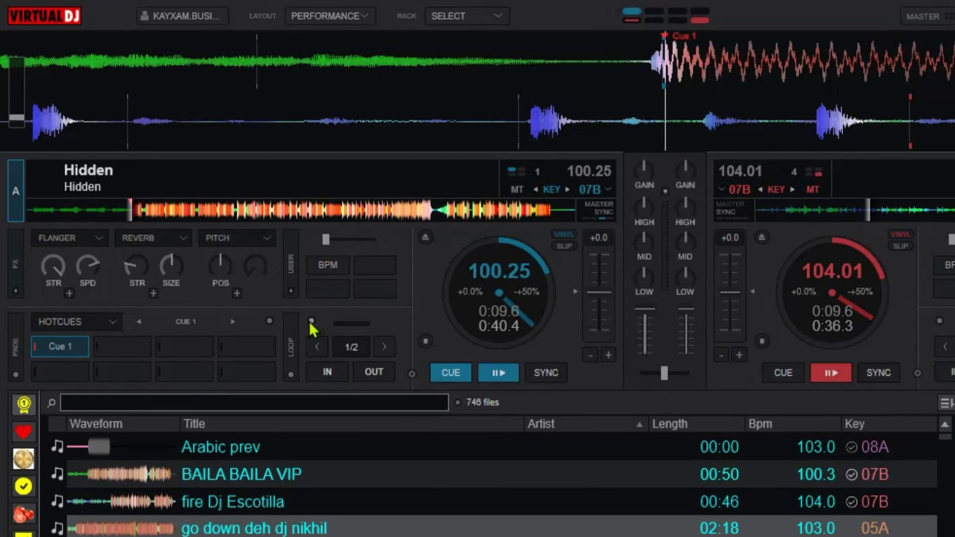
pyautogui.click(267, 276)
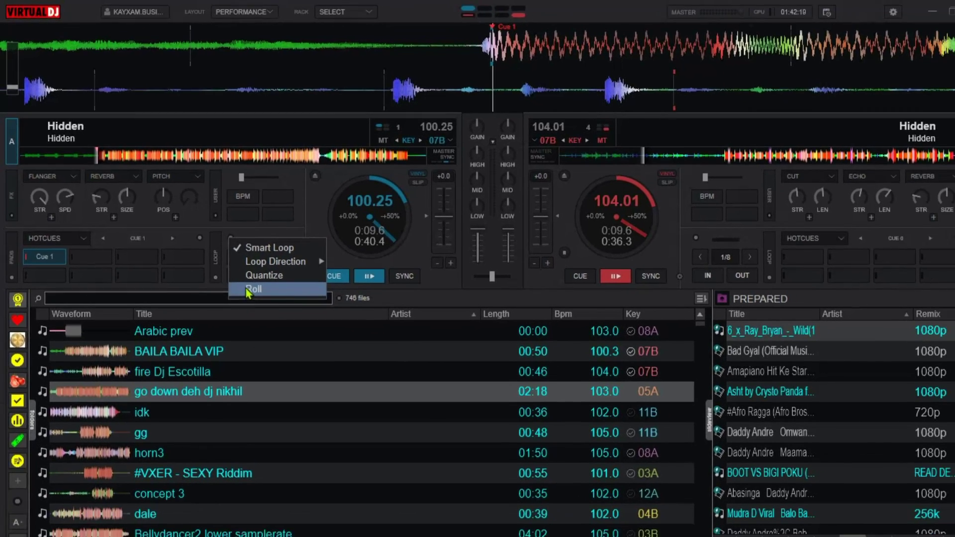
pyautogui.click(363, 392)
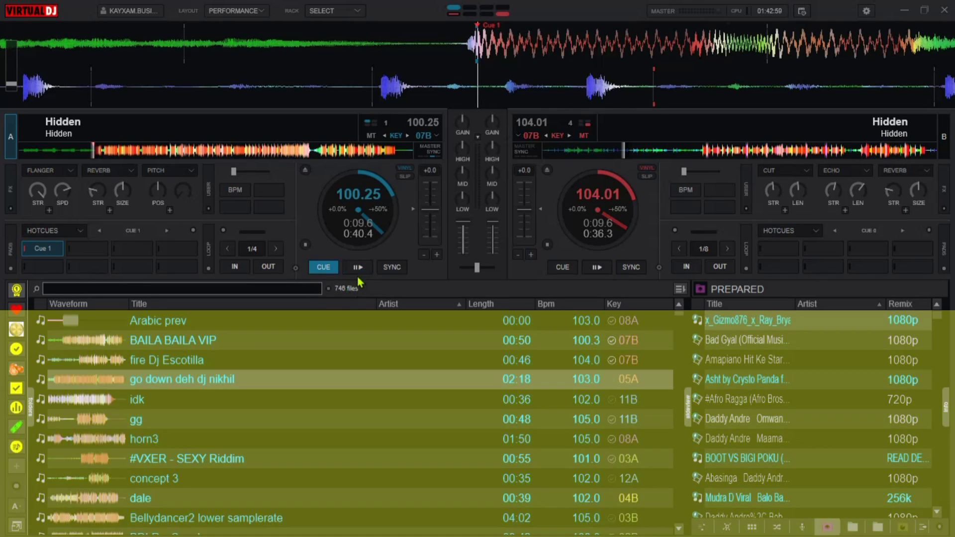
# - Play deck A with 1/4-beat loop rolls and loops, then a 1/2-beat loop, and return to Cue 1
pyautogui.click(358, 267)
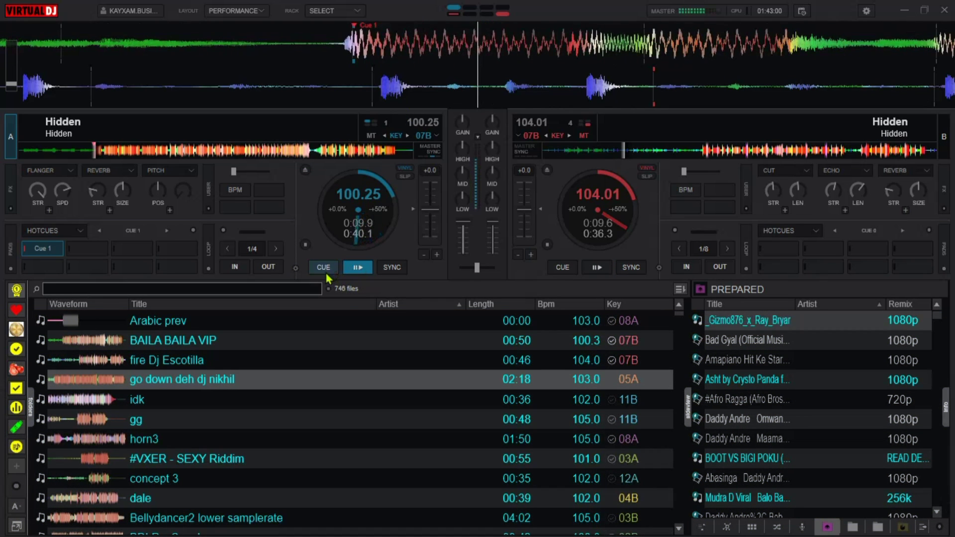
pyautogui.click(252, 249)
pyautogui.click(252, 249)
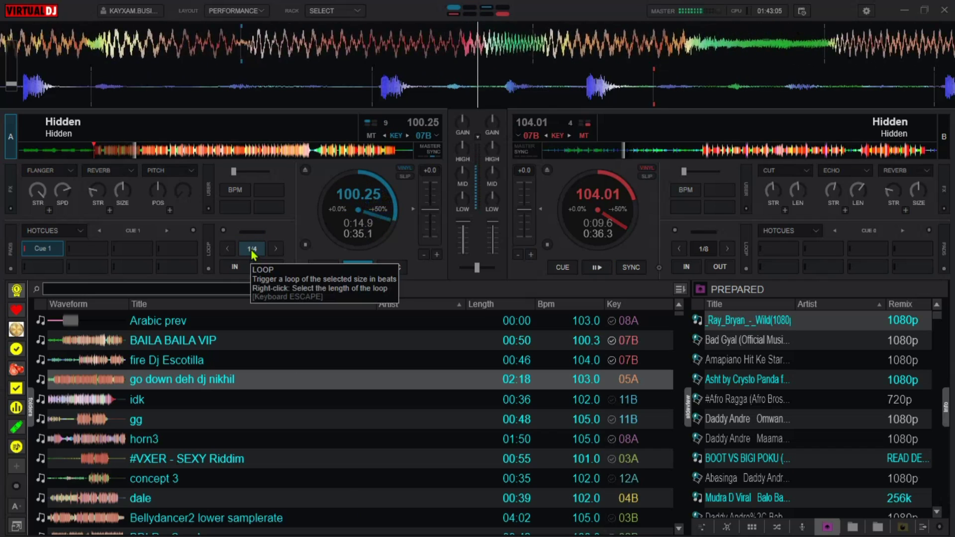
pyautogui.click(252, 249)
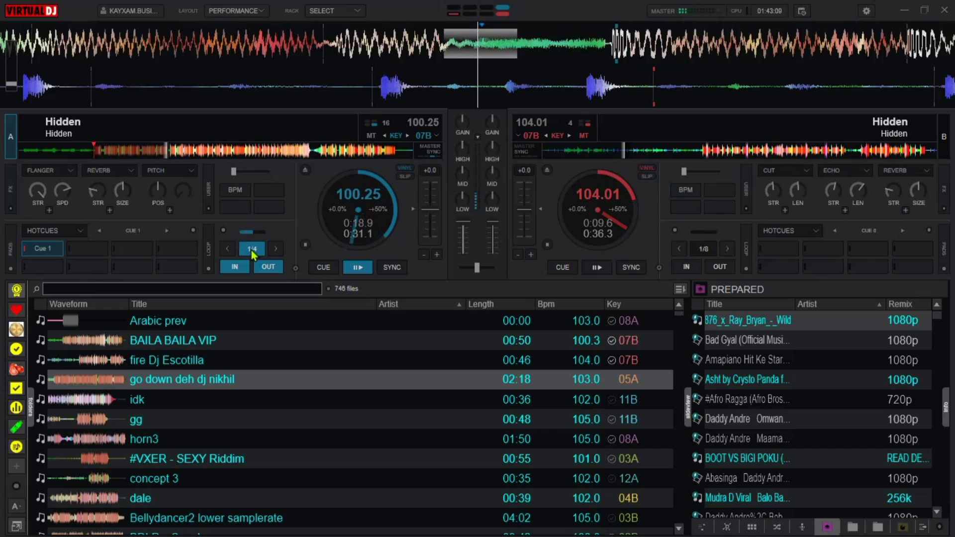
pyautogui.click(252, 250)
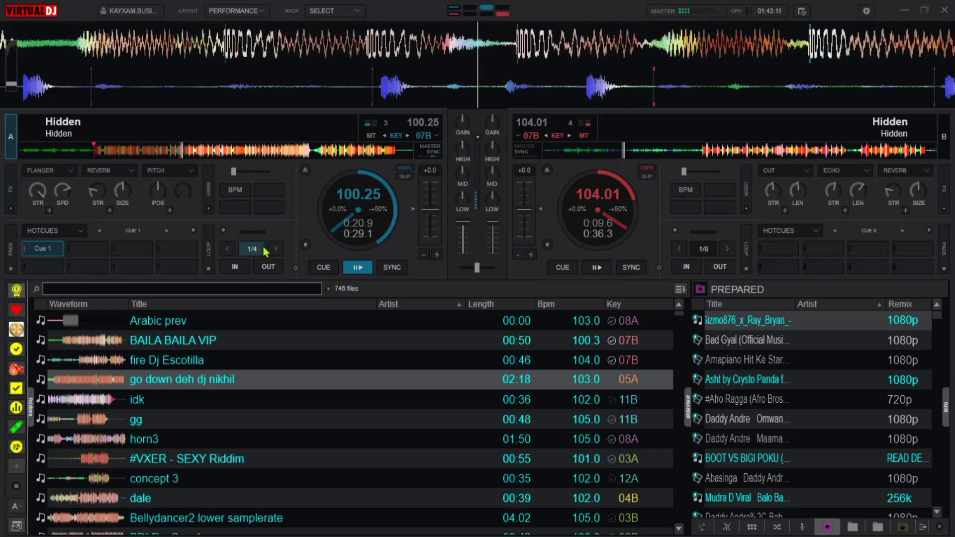
pyautogui.click(256, 250)
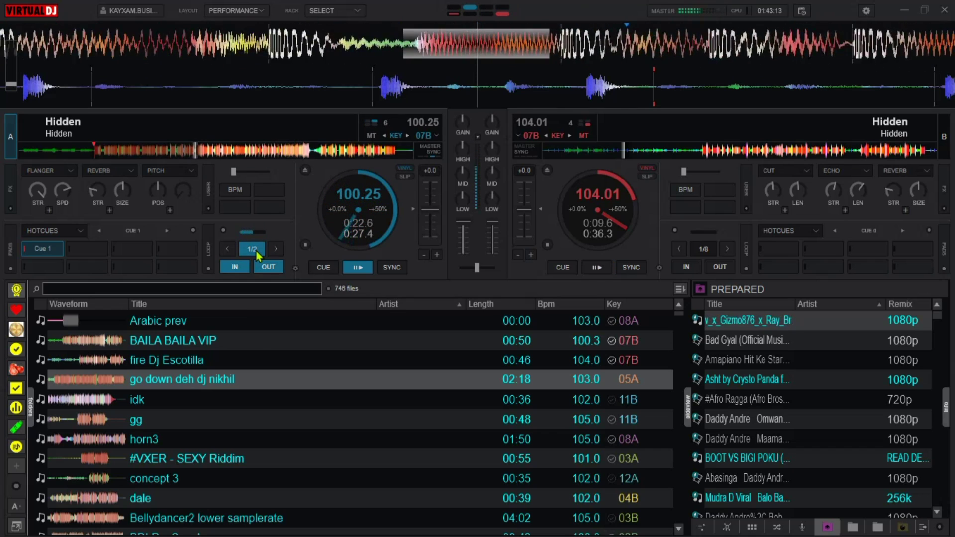
pyautogui.click(326, 270)
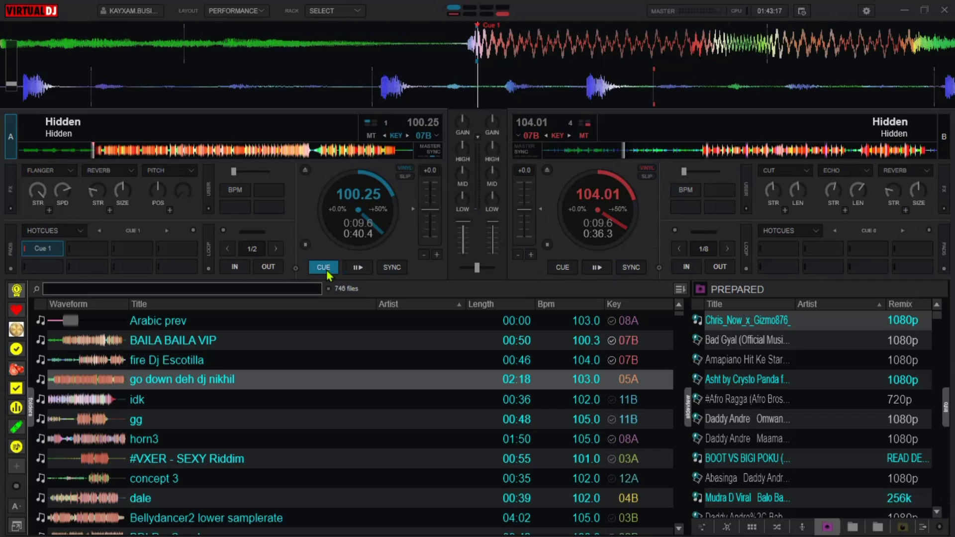
# - Review the settings in deck A's loop options menu
pyautogui.click(222, 231)
pyautogui.click(221, 232)
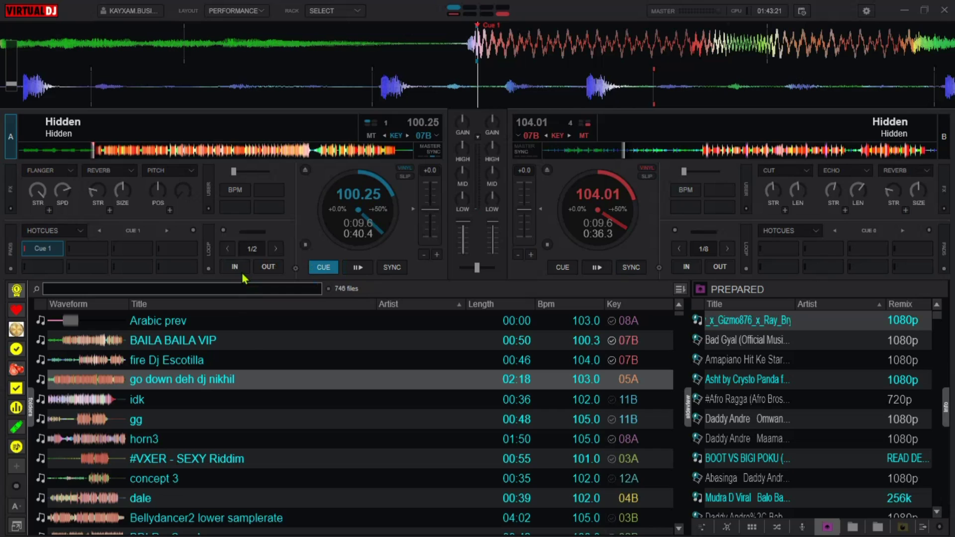
pyautogui.click(222, 231)
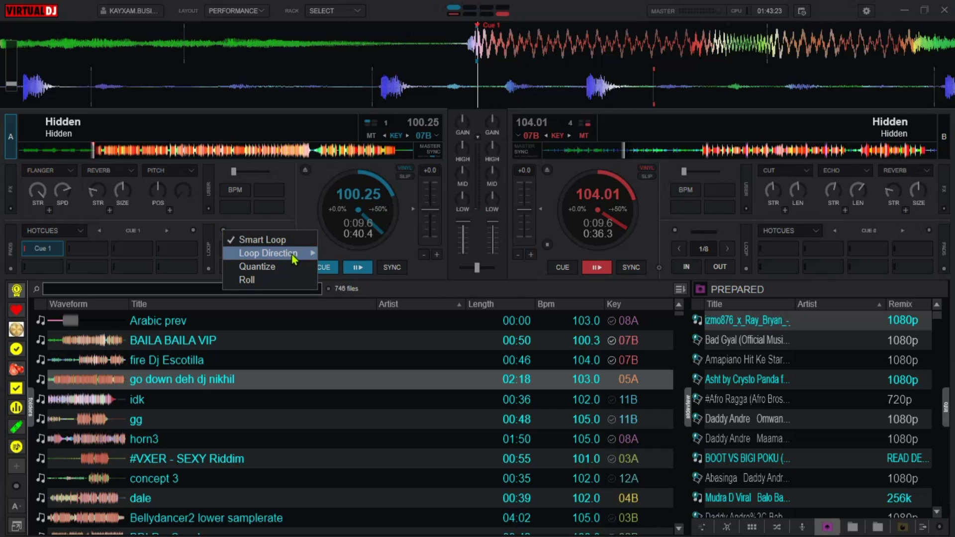
pyautogui.click(278, 239)
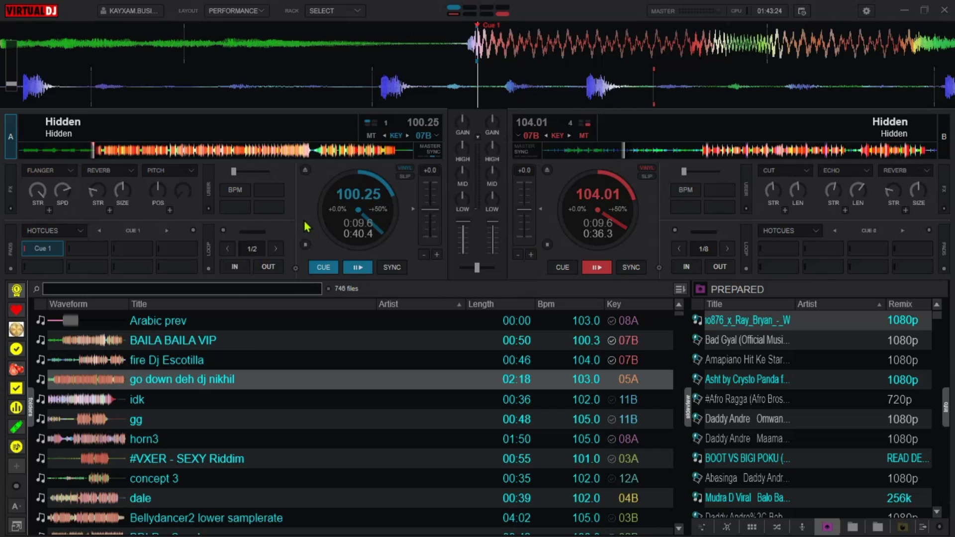
# - Play deck A from Cue 1 with a 1/2-beat loop, halve it to 1/4, then return to Cue 1
pyautogui.click(356, 269)
pyautogui.click(253, 248)
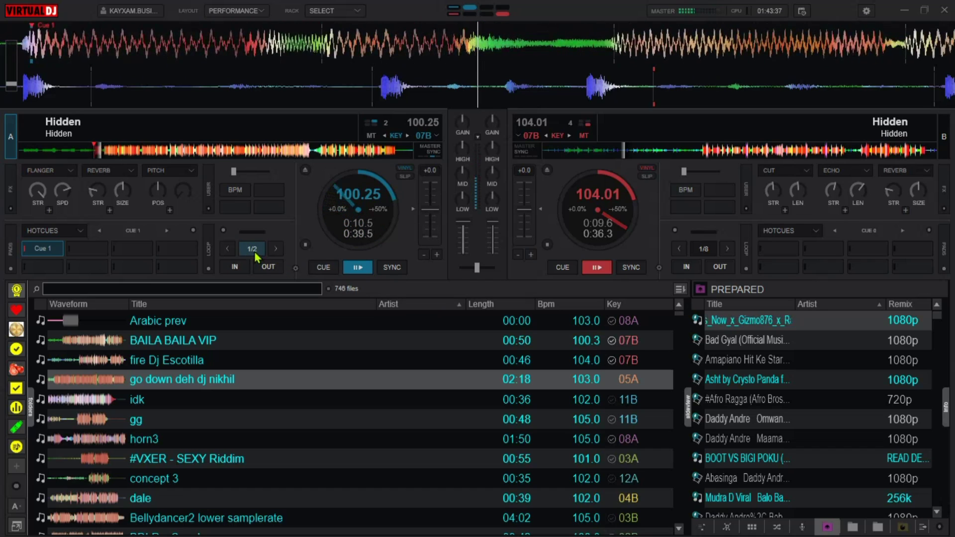
pyautogui.click(252, 250)
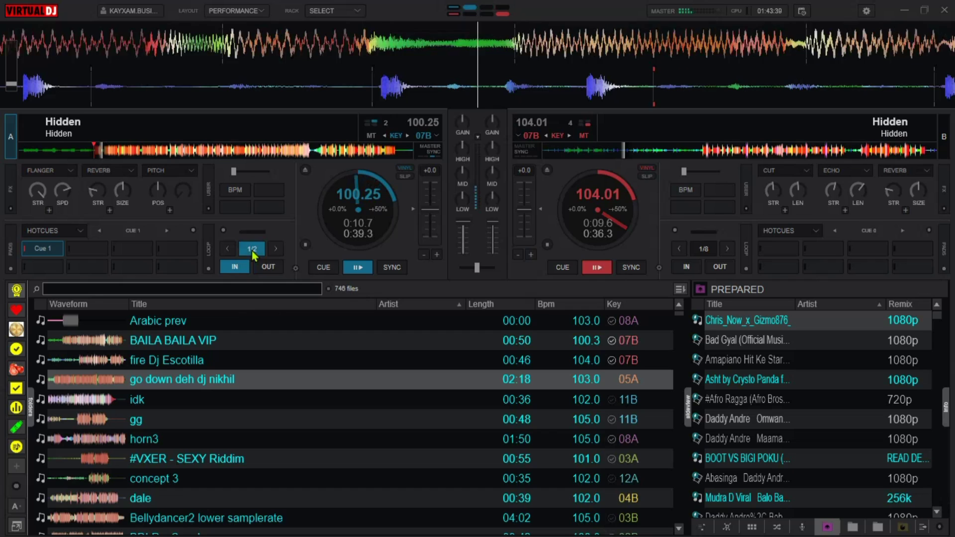
pyautogui.click(252, 248)
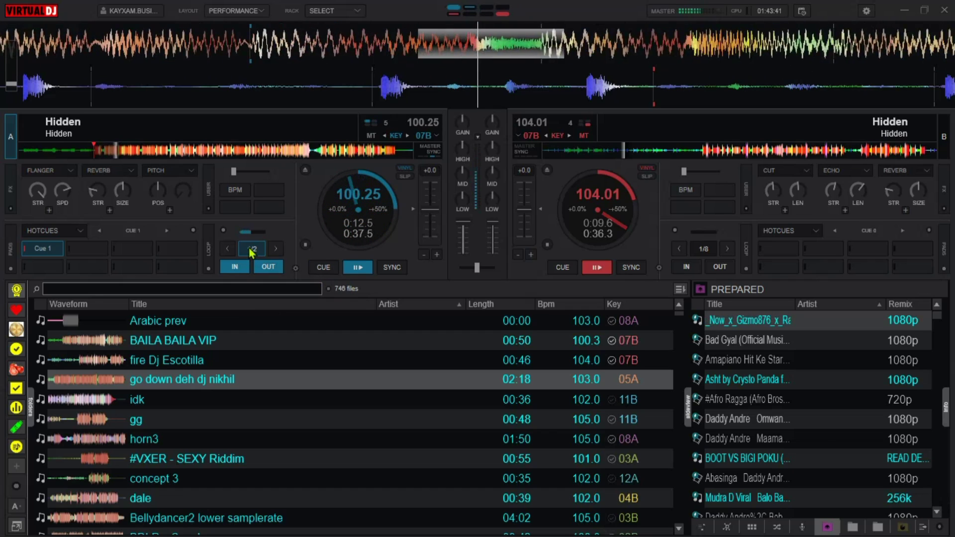
pyautogui.click(228, 249)
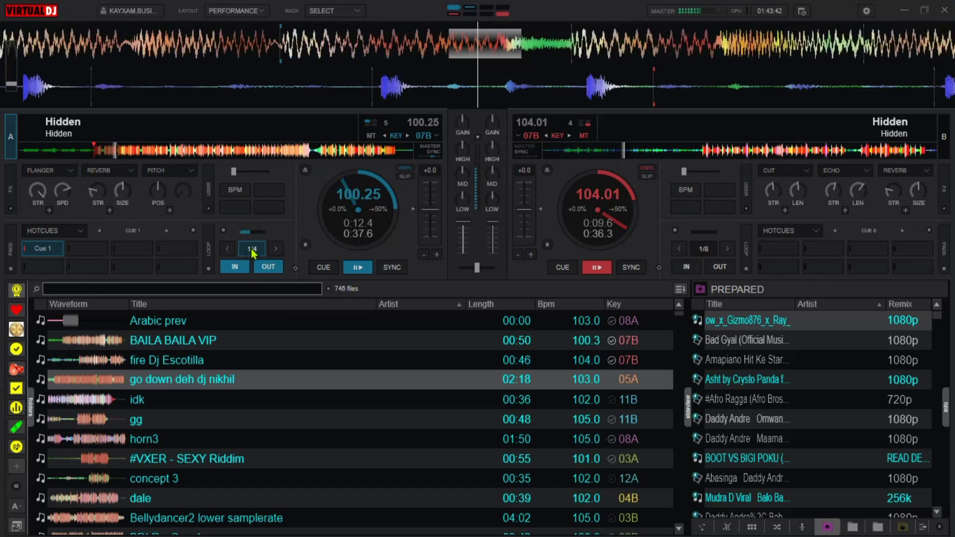
pyautogui.click(309, 268)
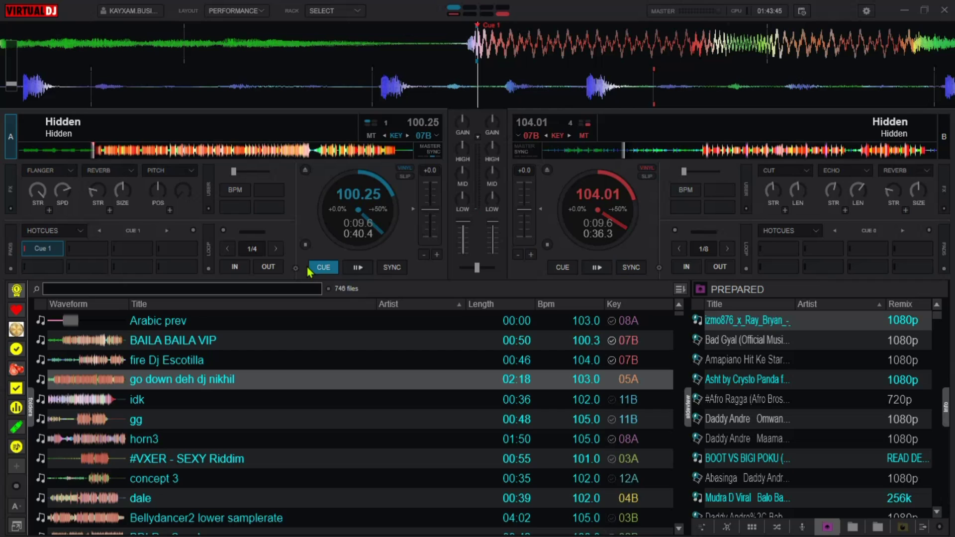